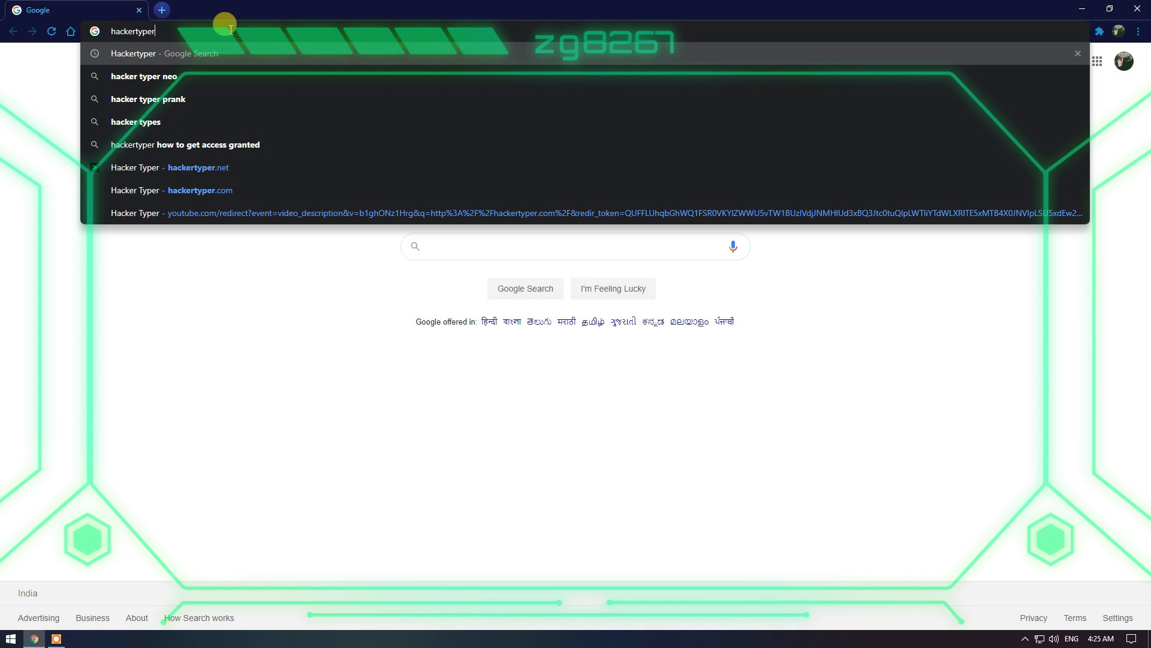
Search 'hackertyper' and load hackertyper.net from the results
key("Return")
left_click(143, 168)
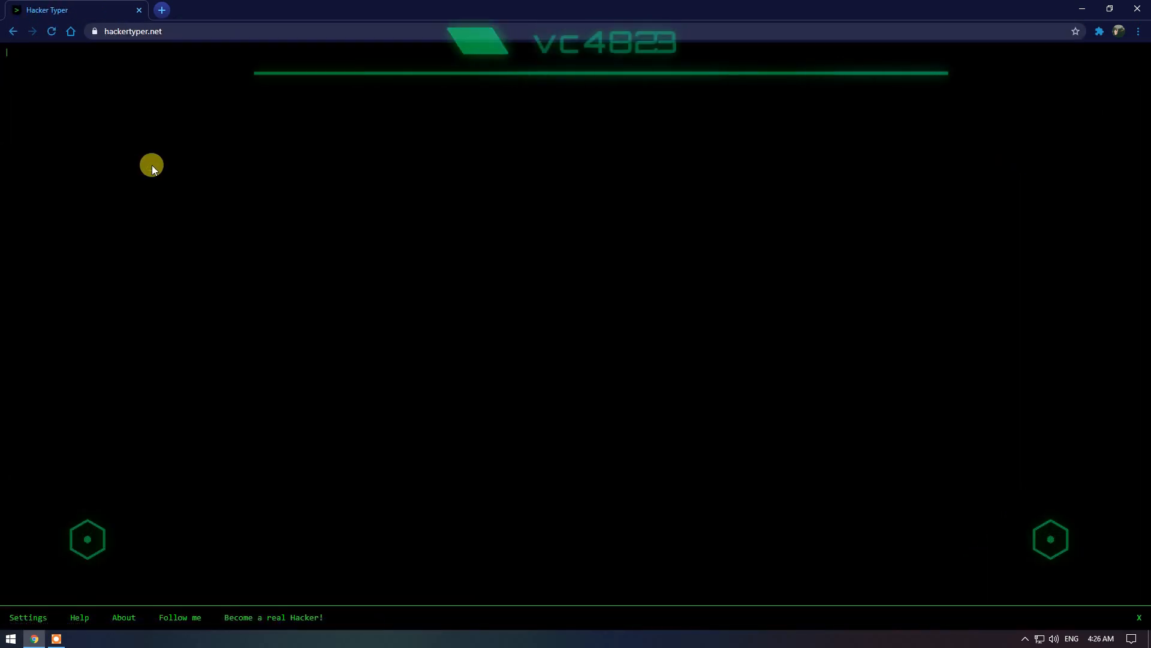
type("struct group")
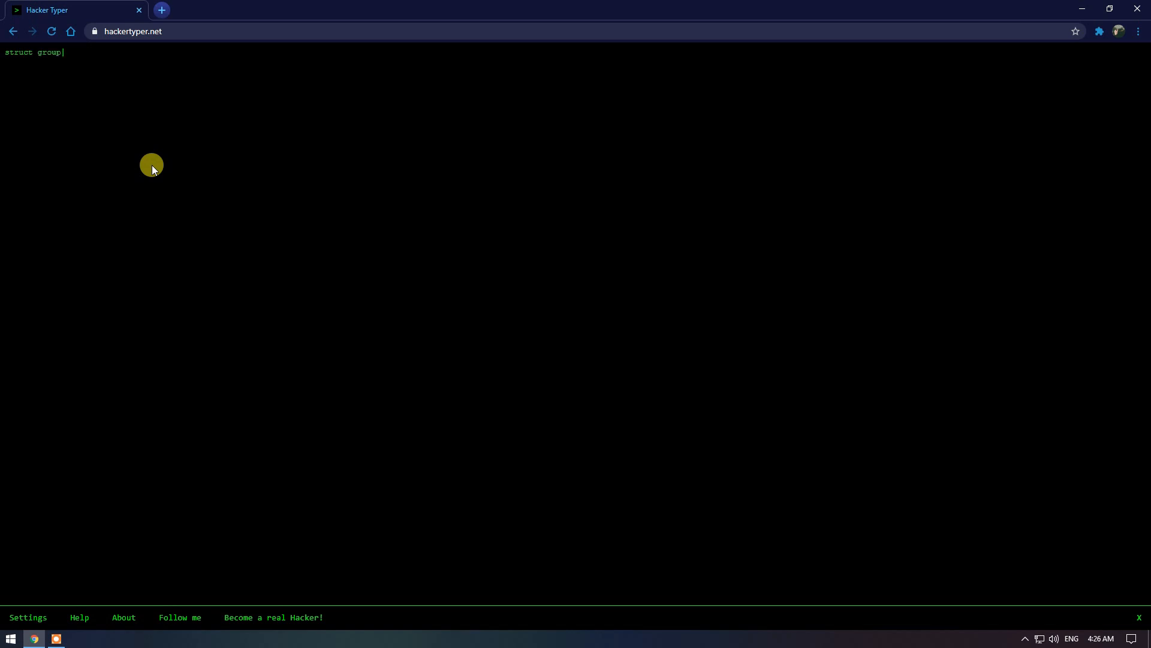
type("_info init_groups = { .usage = ATOMIC_INIT(2) };")
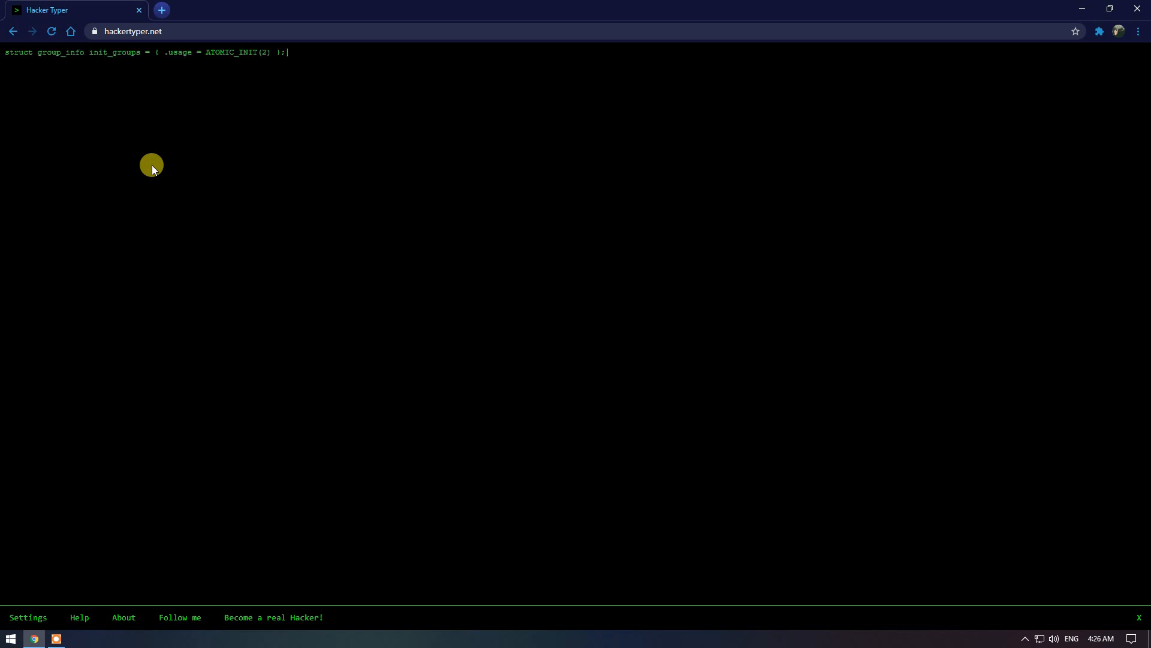
type(" struct group_info *groups_alloc(int gidsetsize){ \tstruct group_info *group_info; \tint nblocks; \tint i;  \tnblocks = (g")
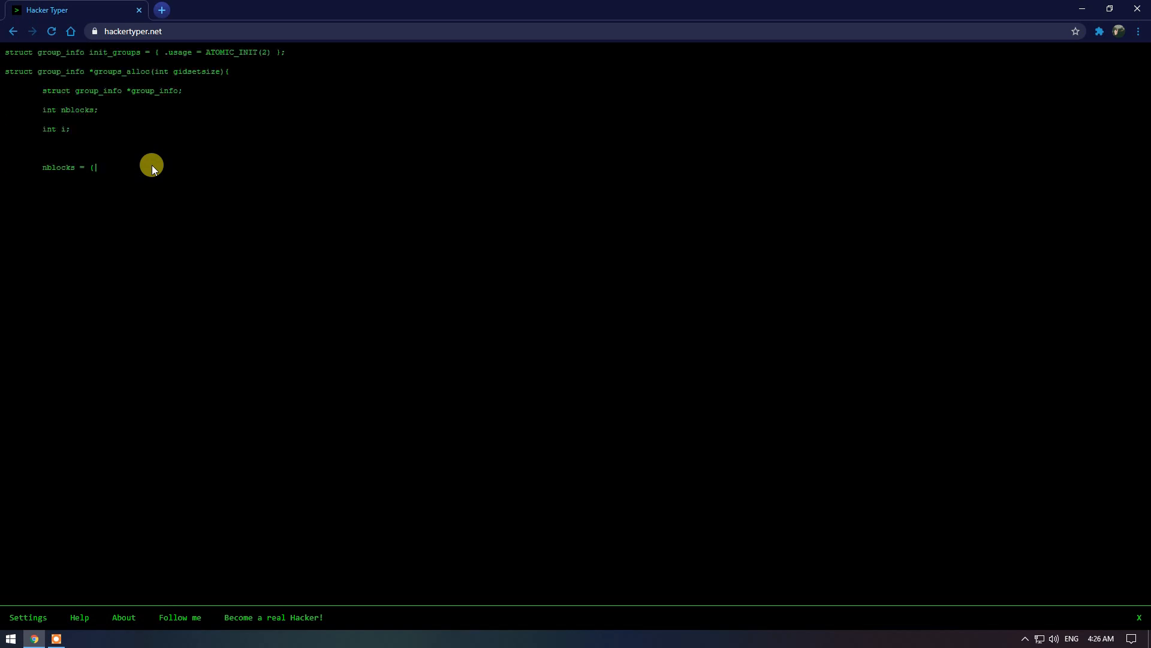
type("idsetsize + NGROUPS_PER_BLOCK - 1) / NGROUPS_PER_BLOCK; \t/* Make sure we always allocate at least one indirect block pointer")
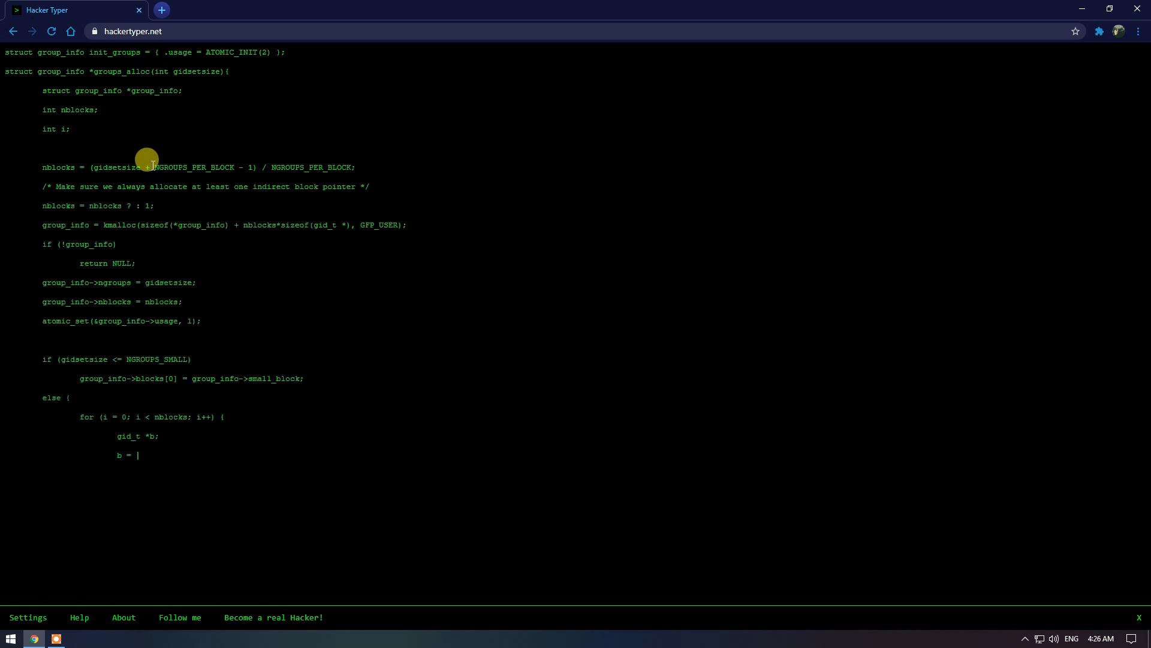
type("\t\t} \t} \treturn group_info;  out_undo_partial_alloc: \twhi")
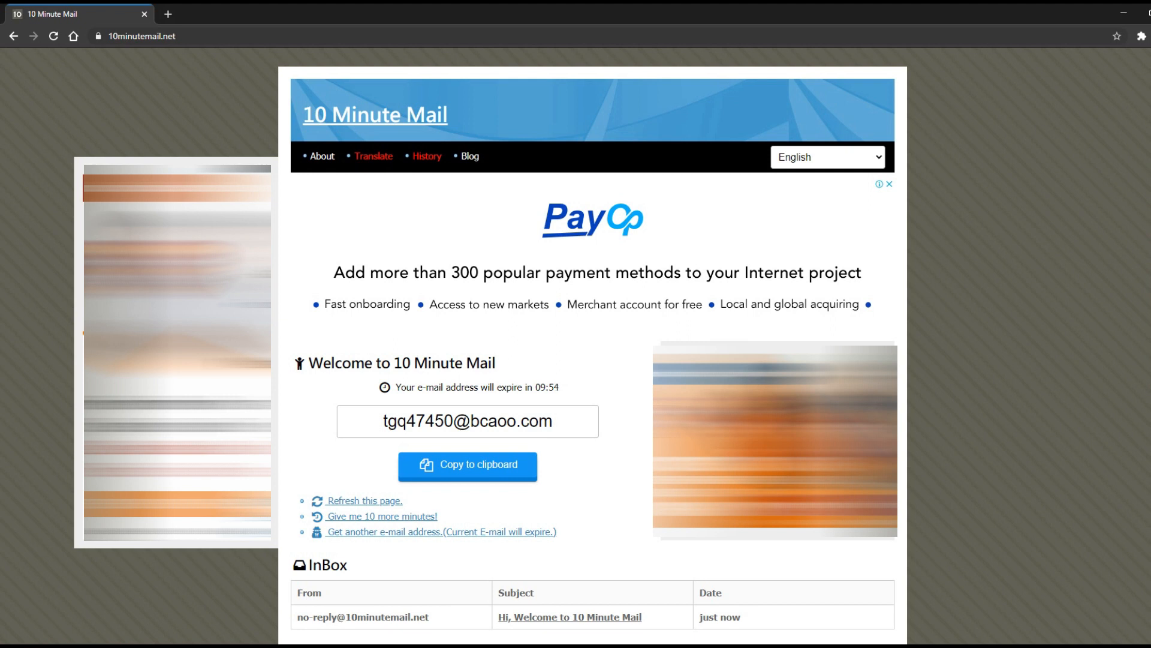
scroll(594, 360, "down", 2)
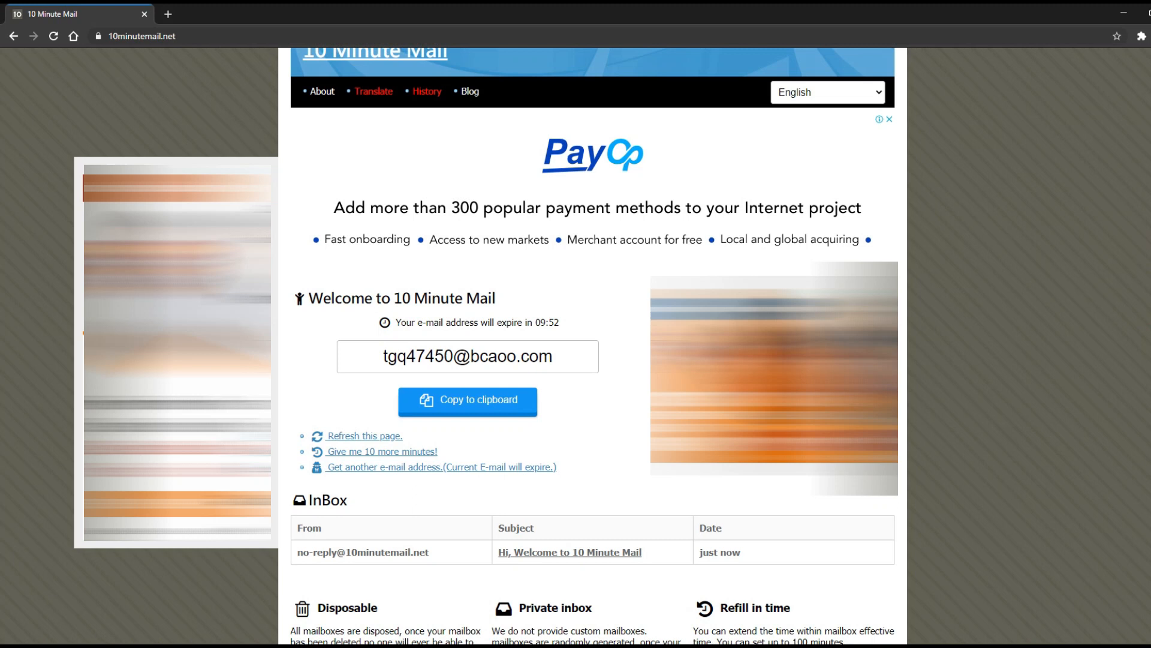
scroll(594, 359, "down", 3)
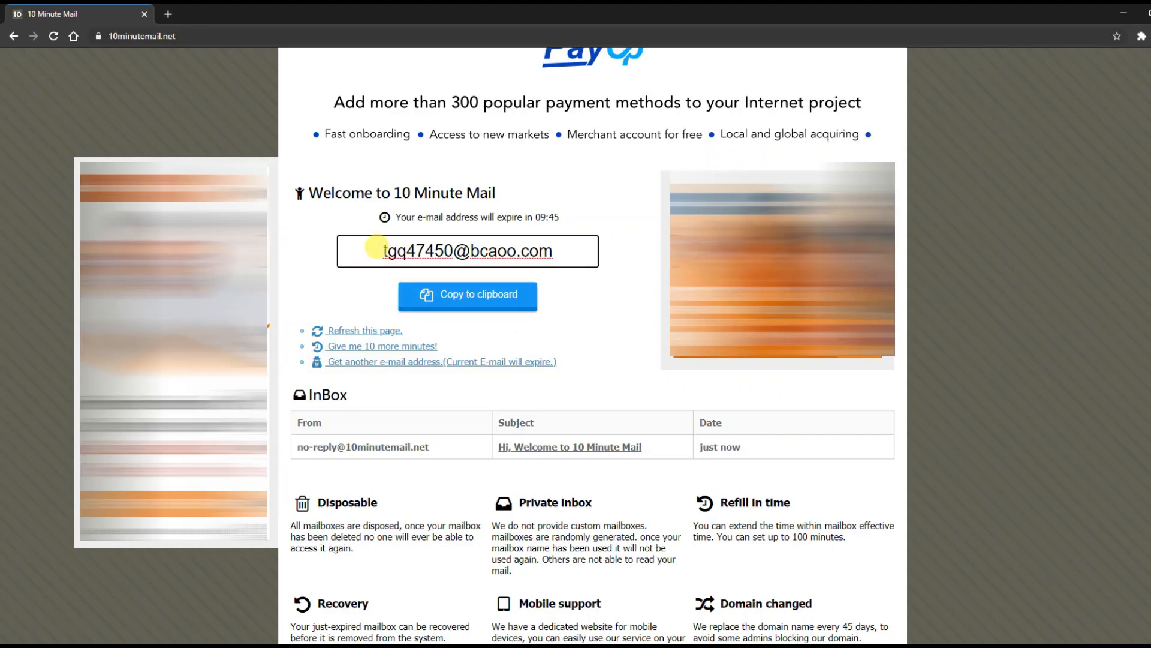
Select the temporary address on 10minutemail.net, then request another e-mail address
double_click(568, 249)
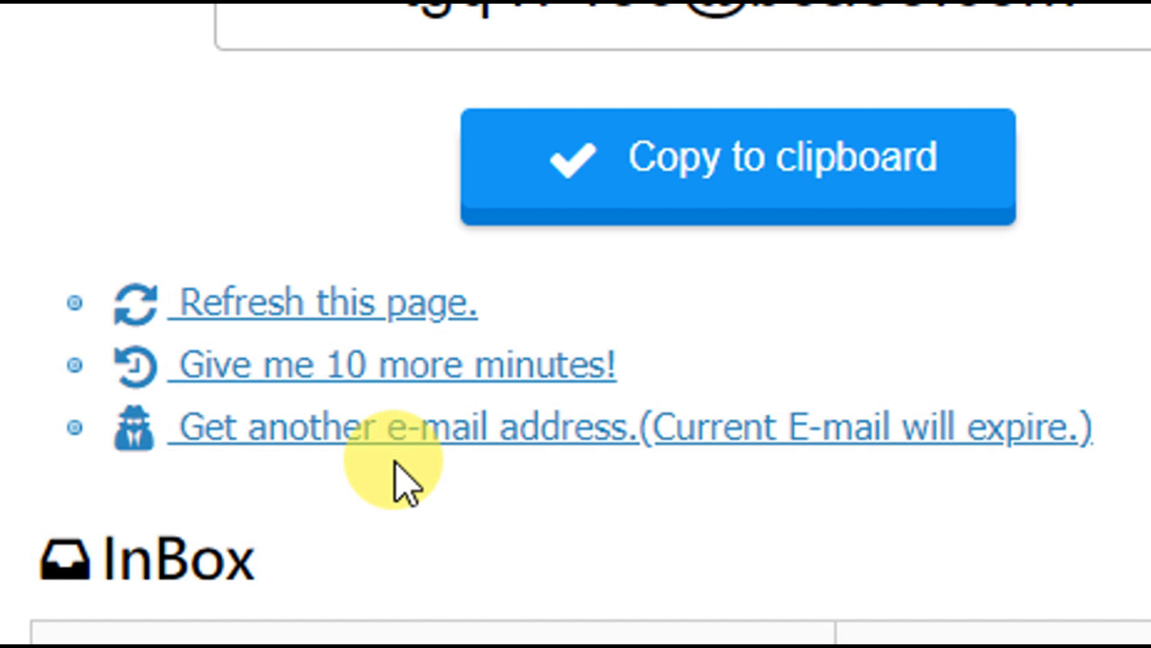
left_click(387, 430)
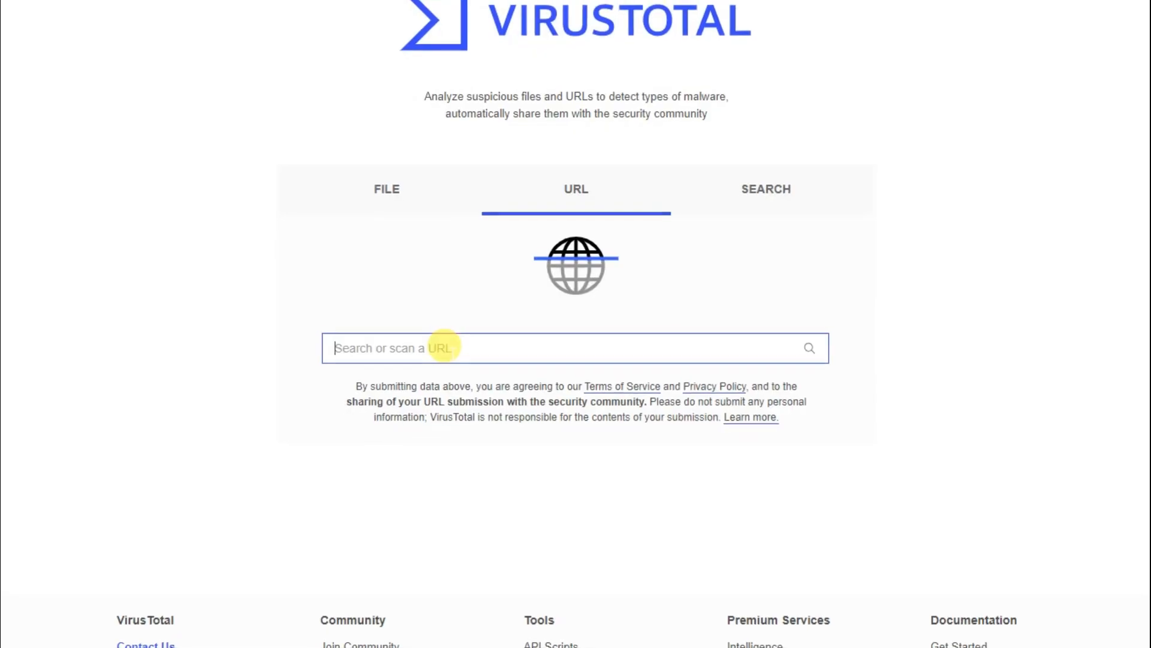
type("www.")
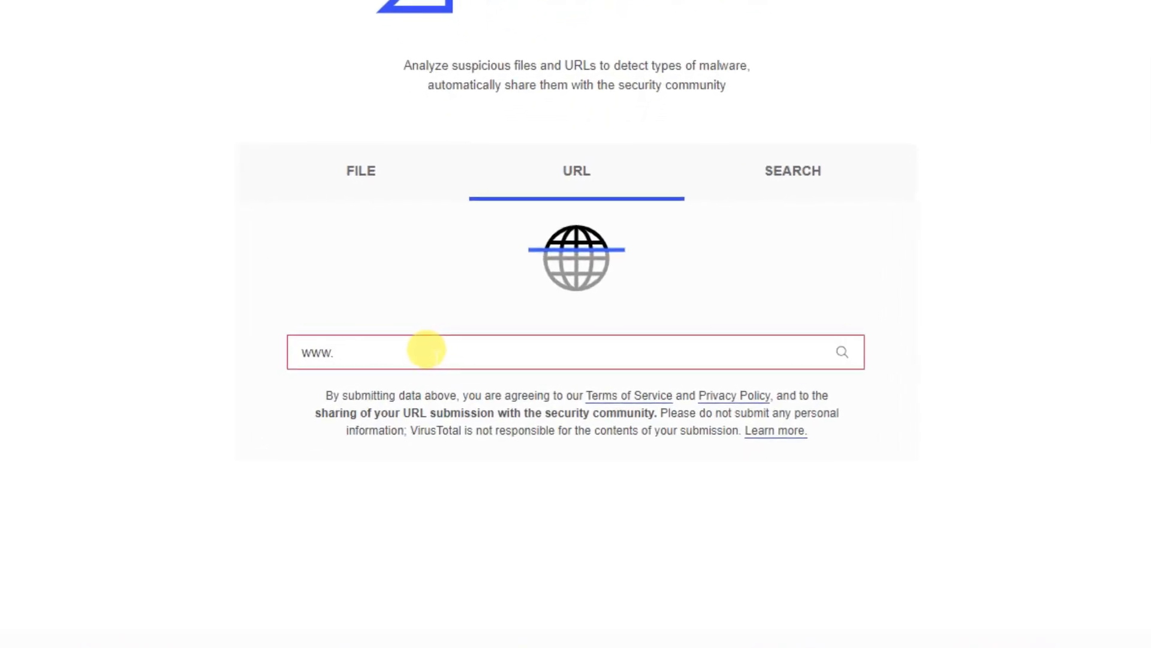
type("google.com")
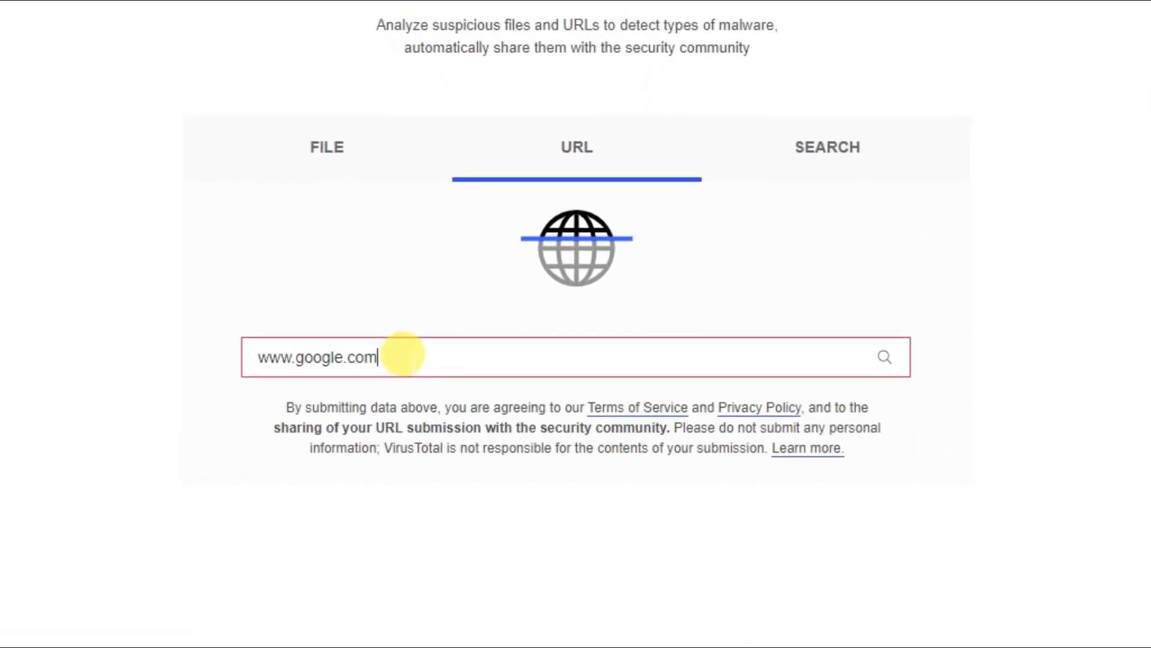
key("Return")
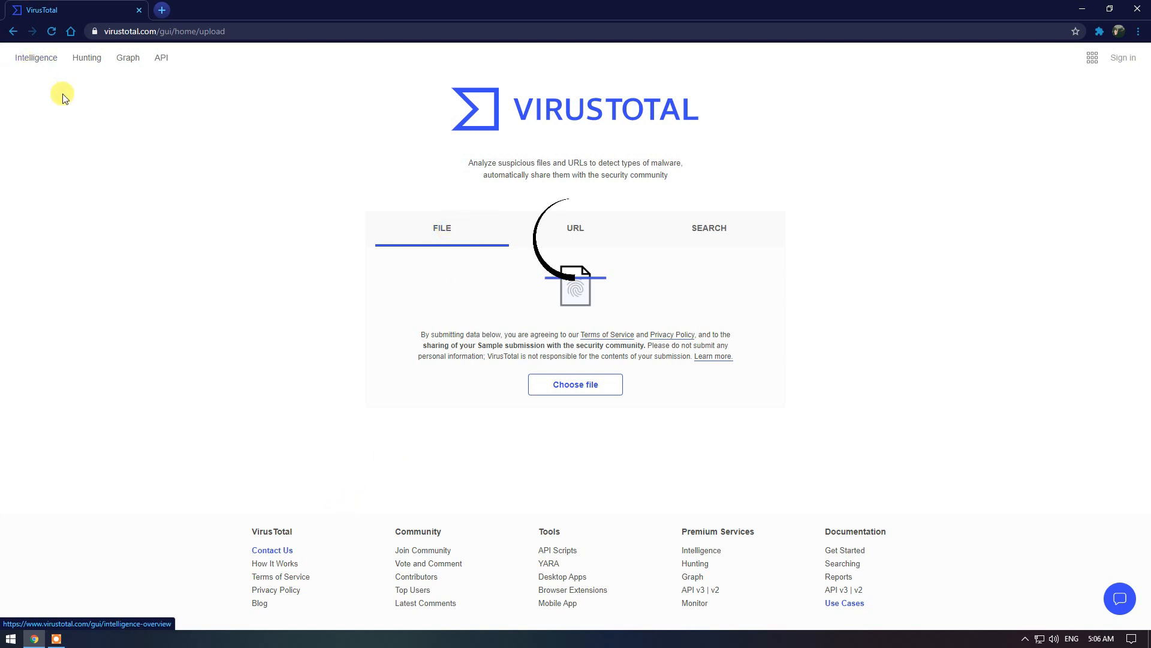
Upload New Bitmap Image.bmp from New folder to VirusTotal for scanning
left_click(576, 235)
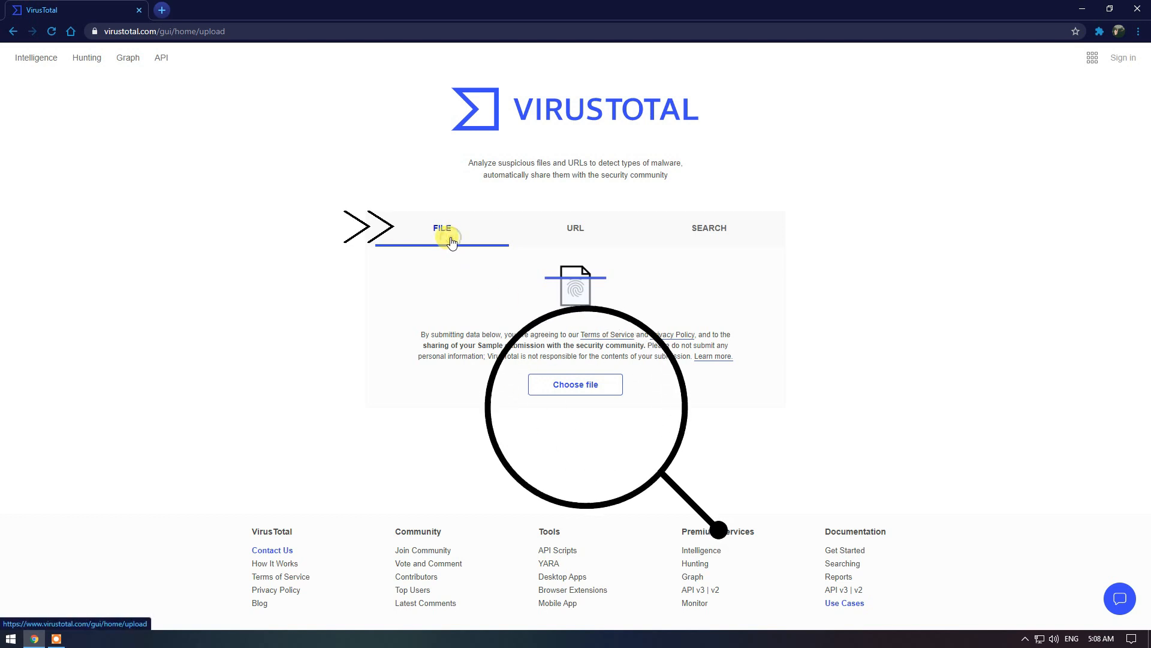
left_click(555, 388)
double_click(379, 250)
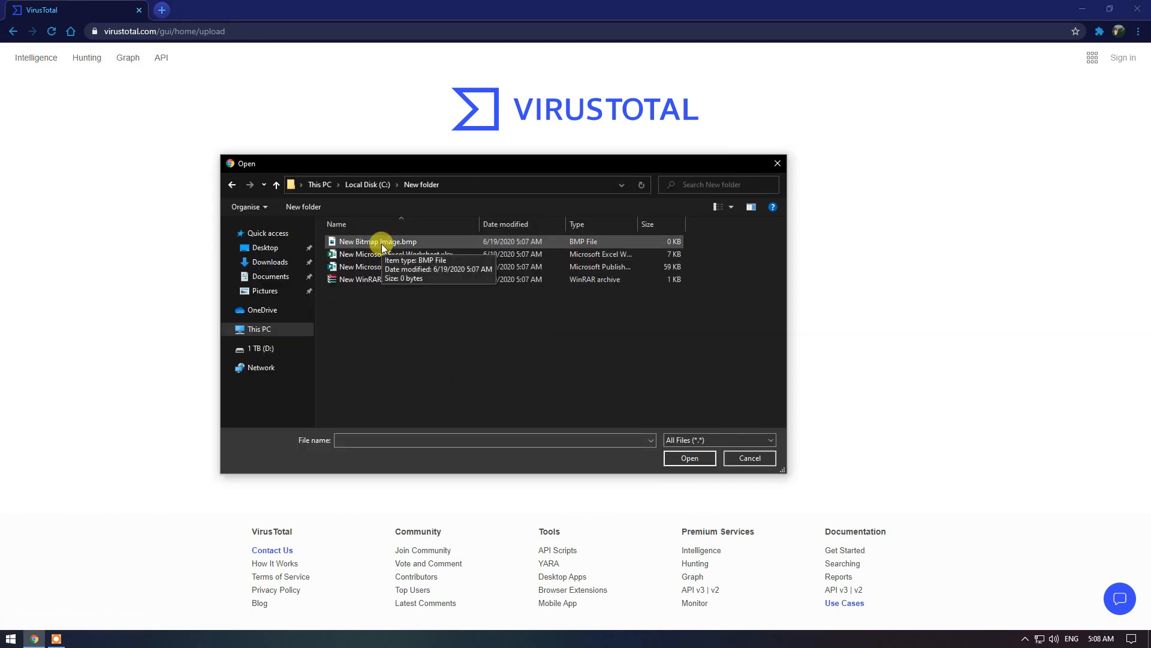
left_click(382, 244)
left_click(700, 460)
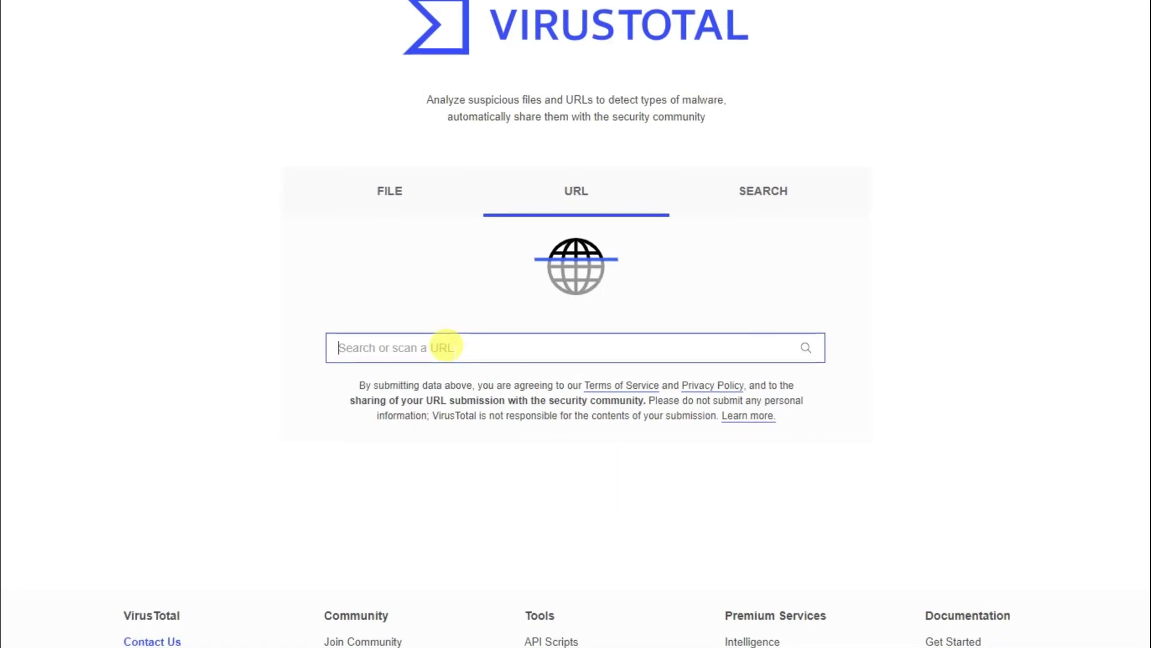
type("www.")
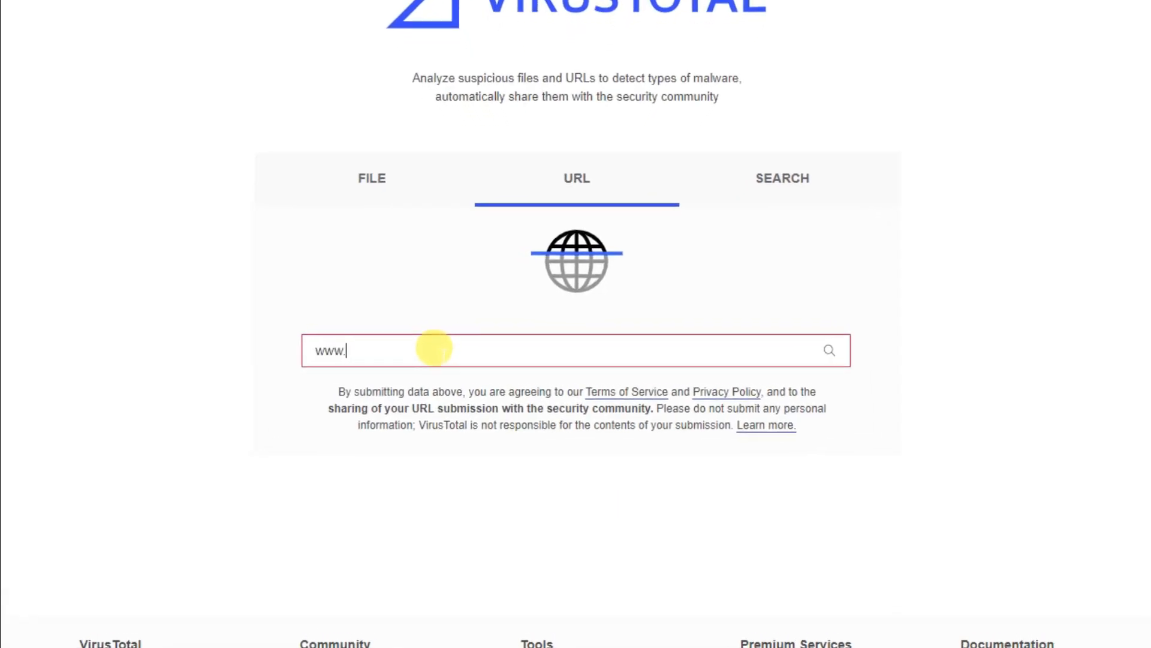
type("google")
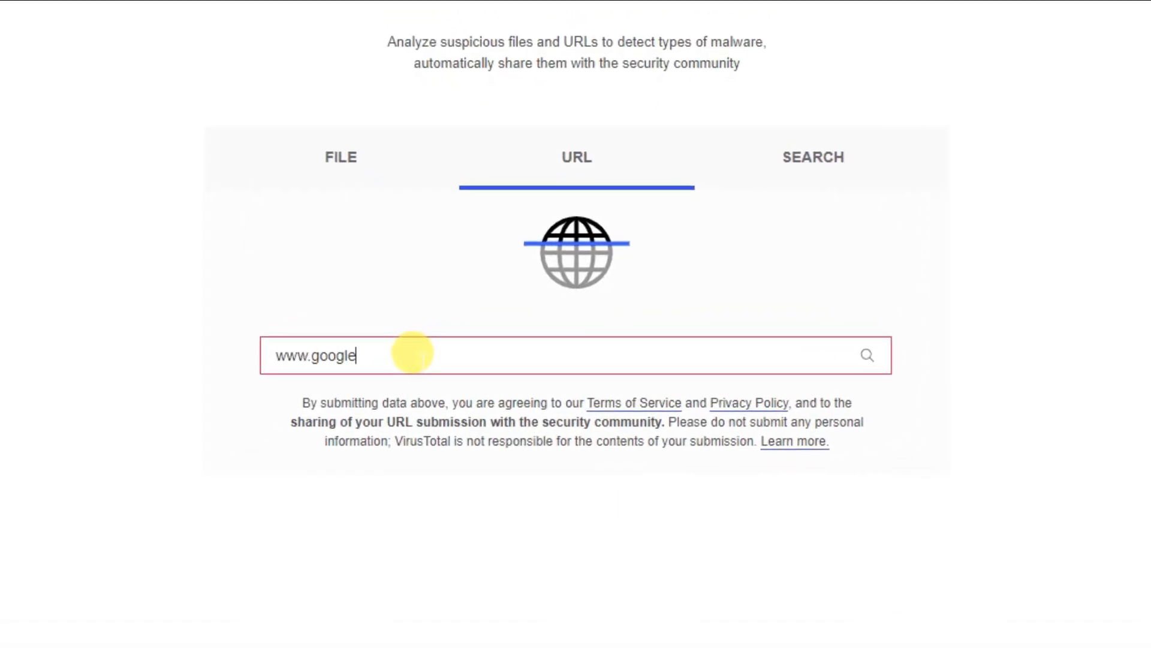
type(".com")
key("Return")
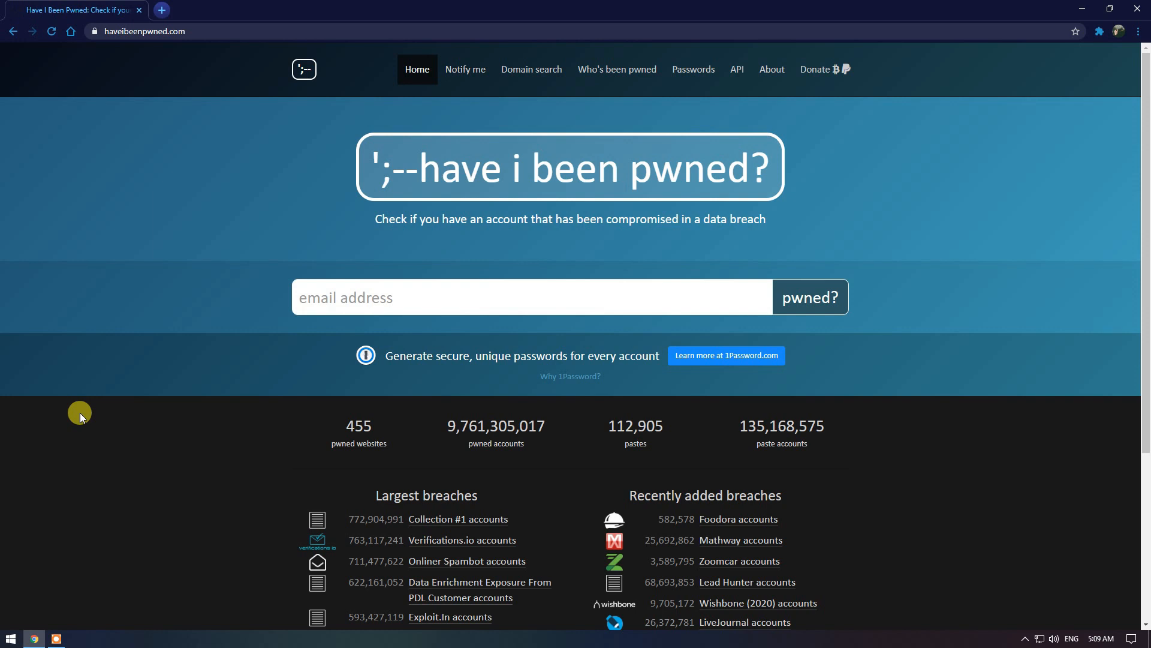
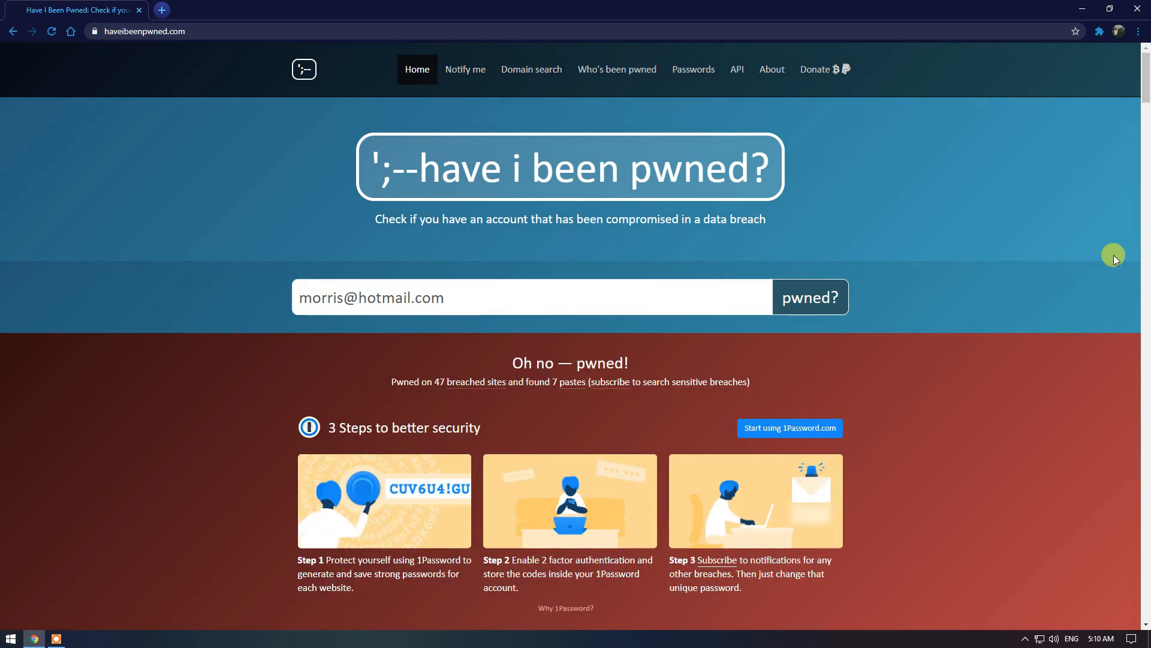
Highlight the pwned verdict, the 47 breaches and 7 pastes count, and the breach explanation
left_click_drag(509, 363, 632, 368)
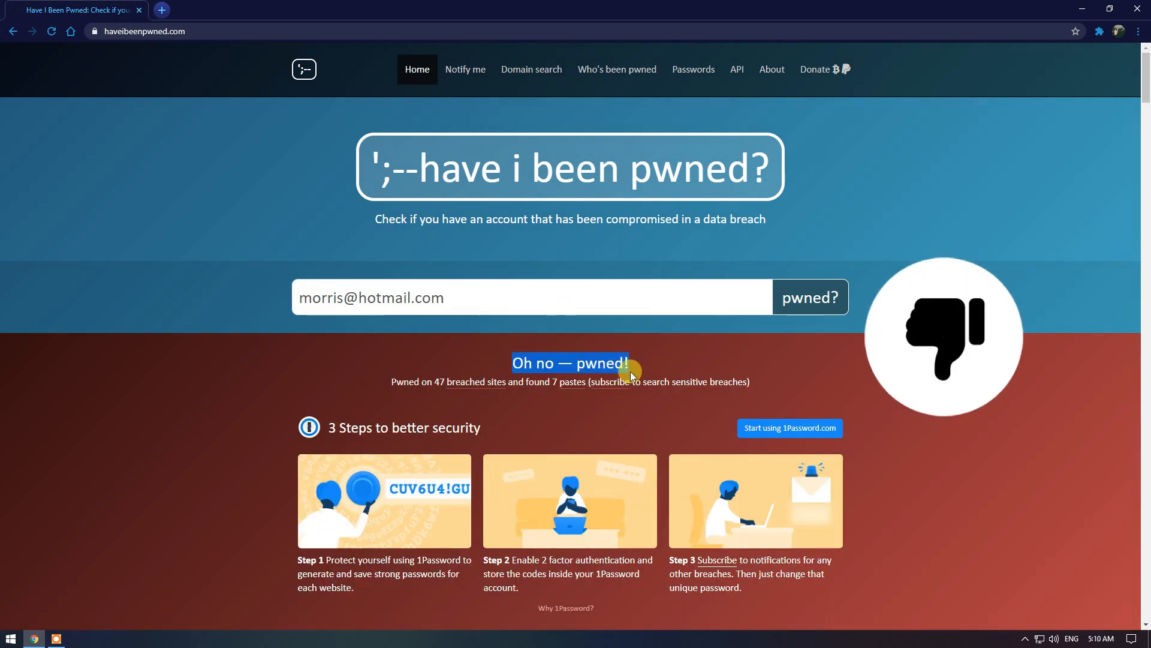
left_click_drag(393, 382, 801, 382)
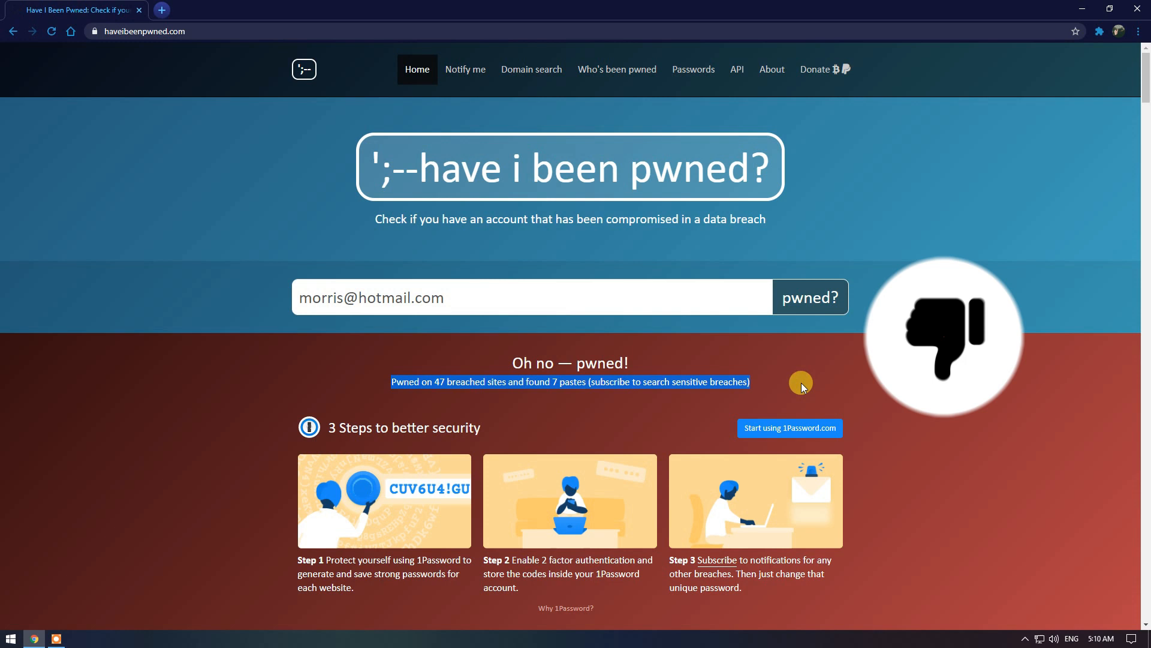
left_click(809, 383)
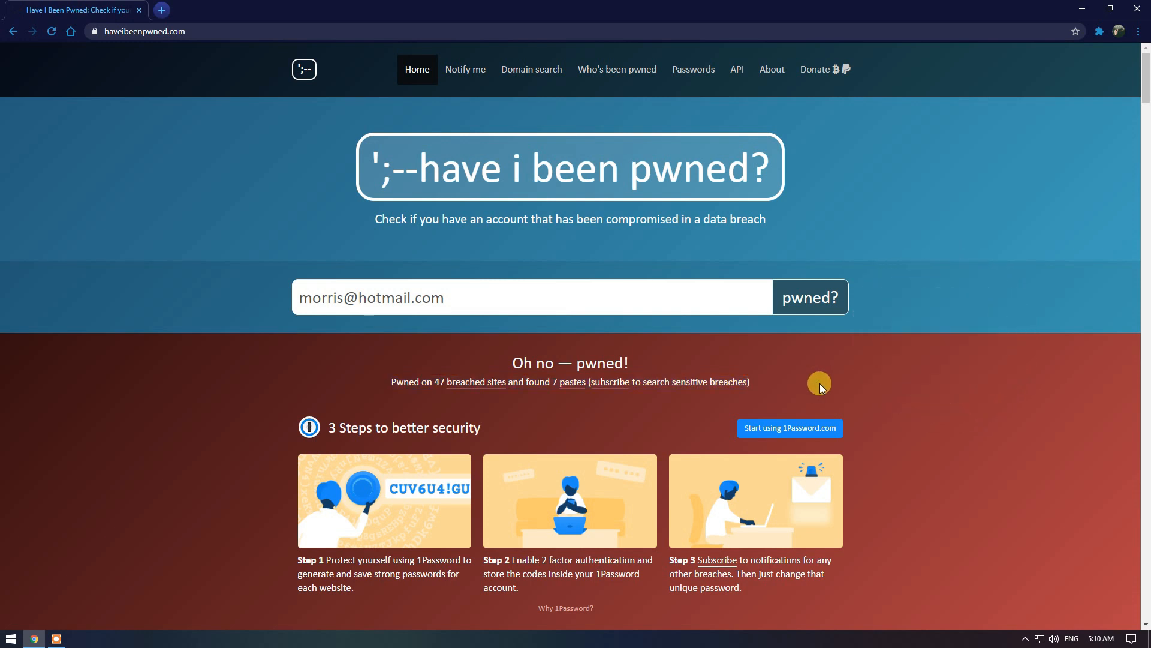
scroll(820, 383, "down", 4)
left_click_drag(289, 334, 520, 337)
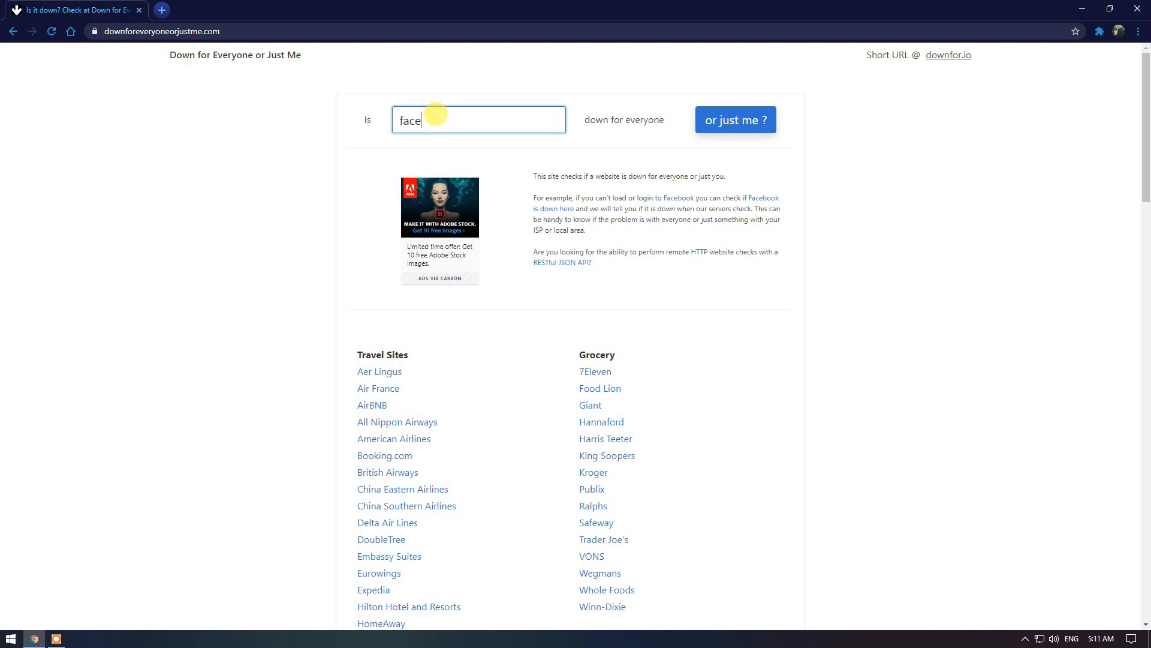
type("om")
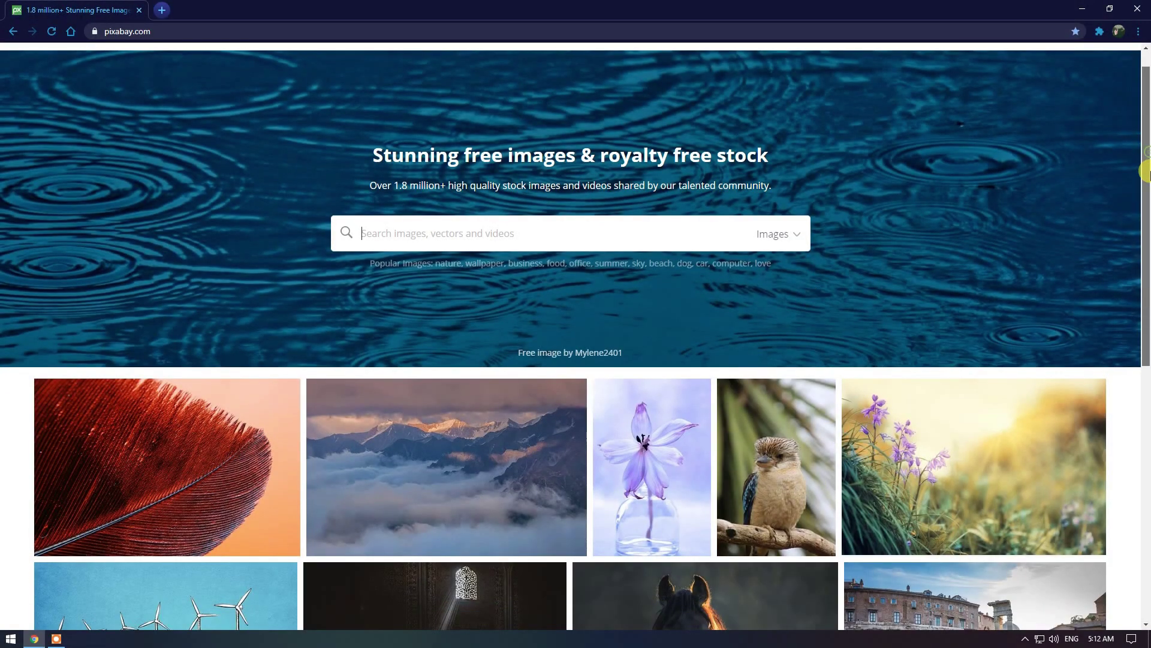
left_click_drag(1145, 171, 1145, 459)
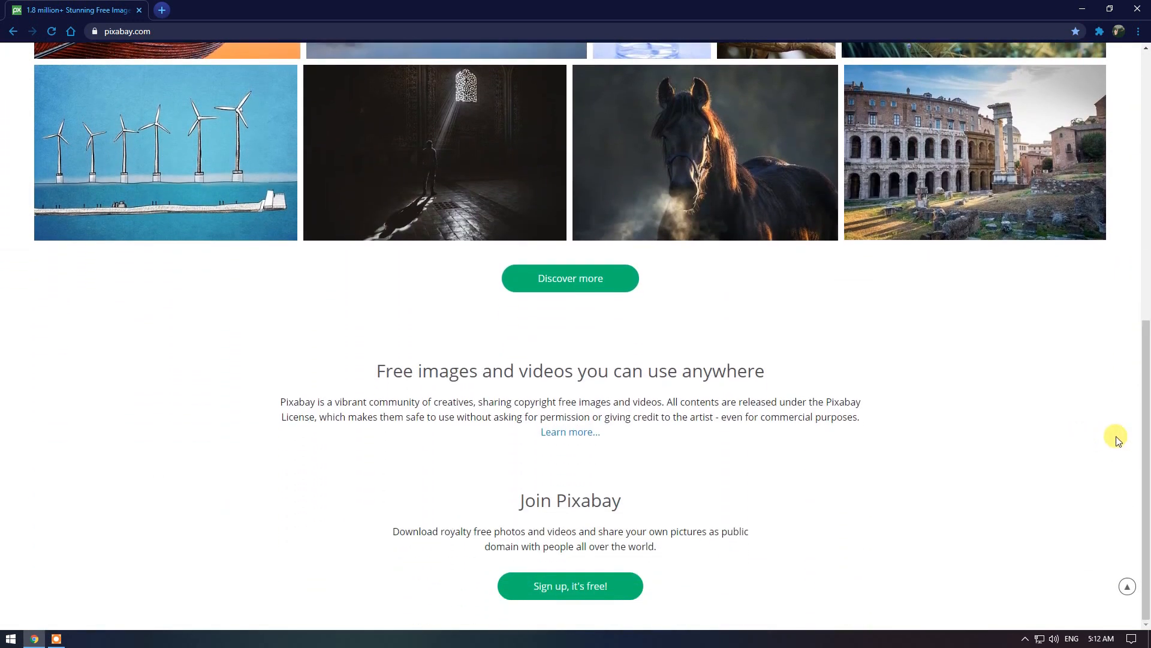
left_click_drag(1145, 453, 1144, 63)
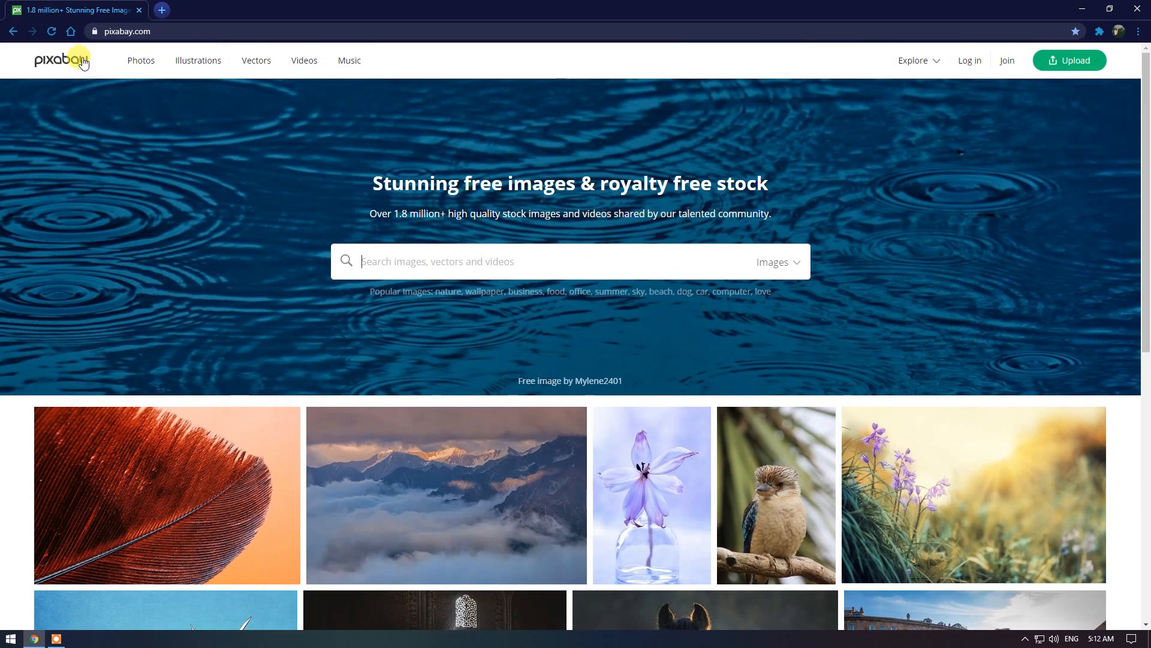
Open the Ama Dablam Himalaya photo and highlight its free-for-commercial-use, no-attribution licence lines
left_click(396, 260)
type("mountains")
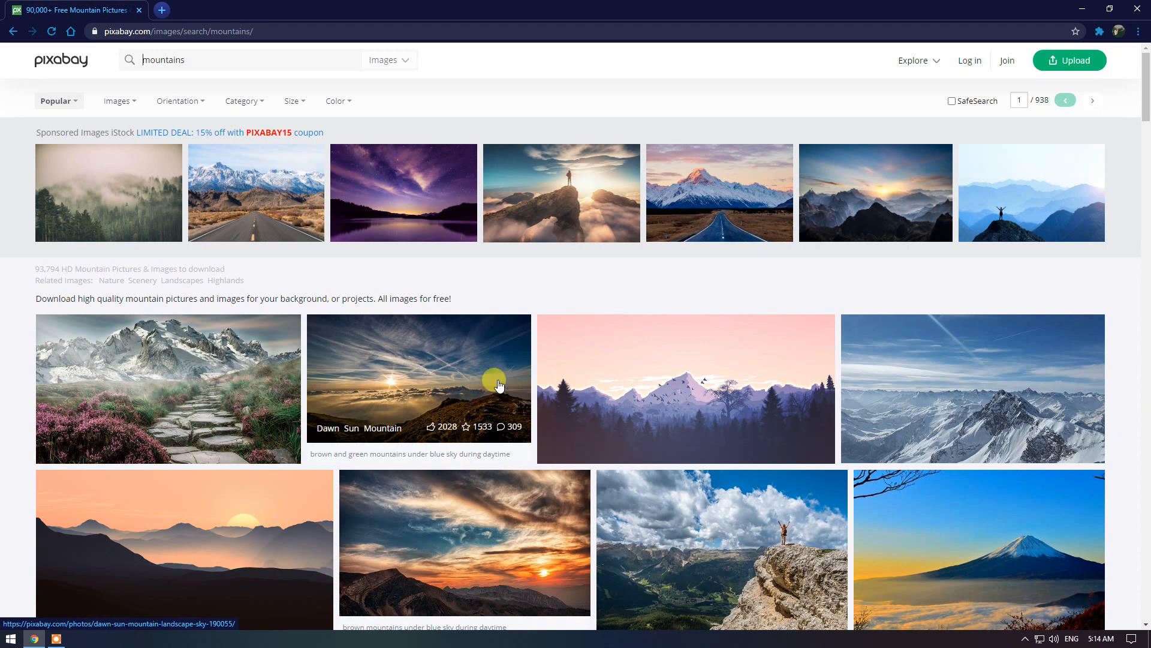
scroll(433, 363, "down", 2)
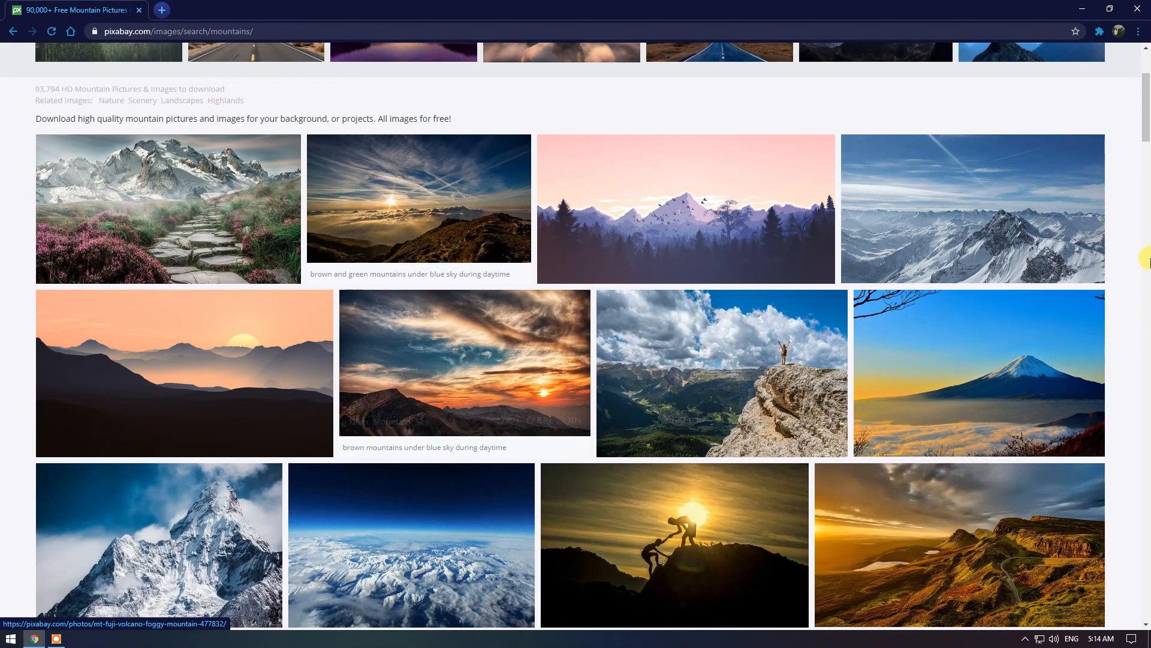
left_click_drag(1145, 122, 1145, 147)
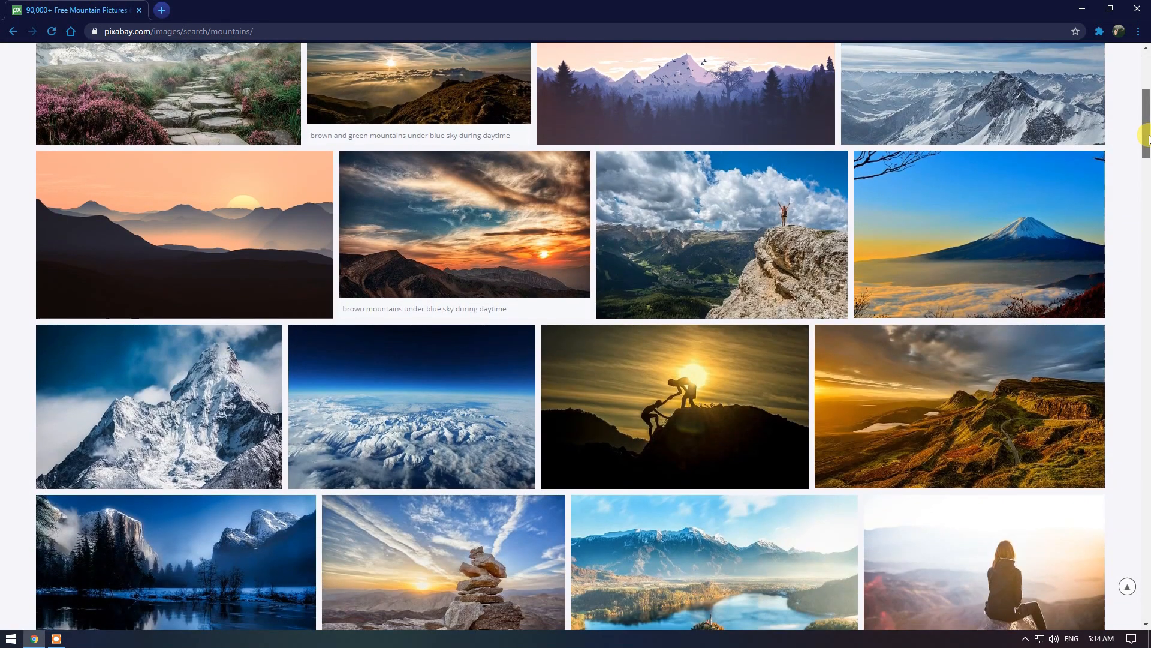
left_click(230, 406)
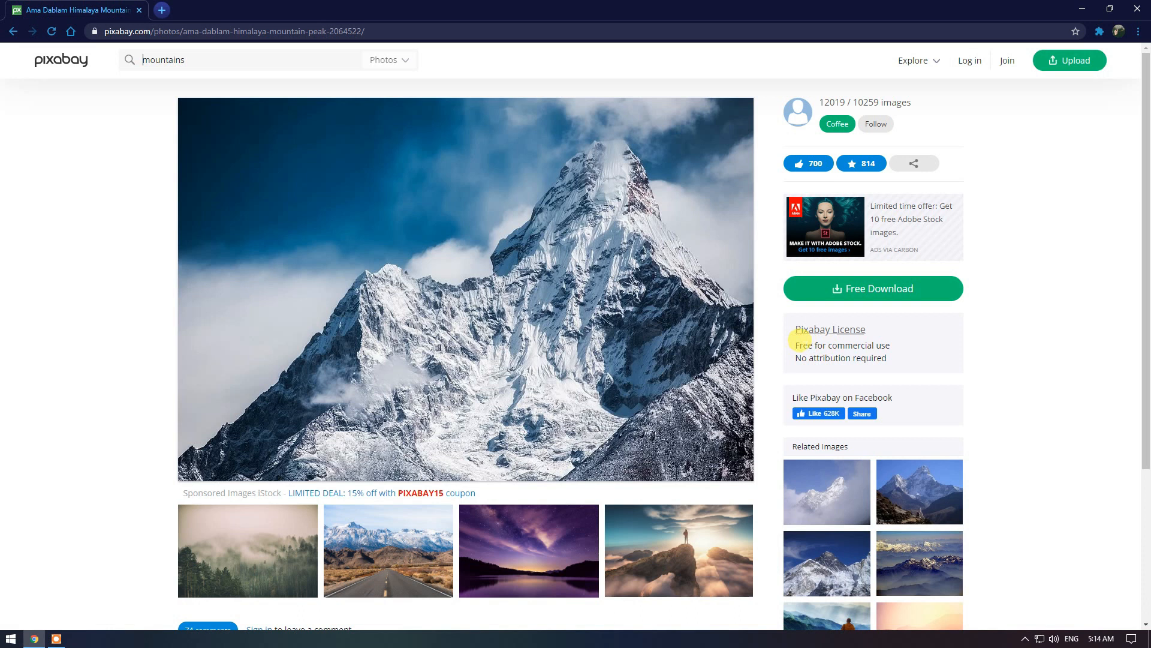
left_click_drag(796, 344, 904, 348)
left_click_drag(792, 359, 889, 359)
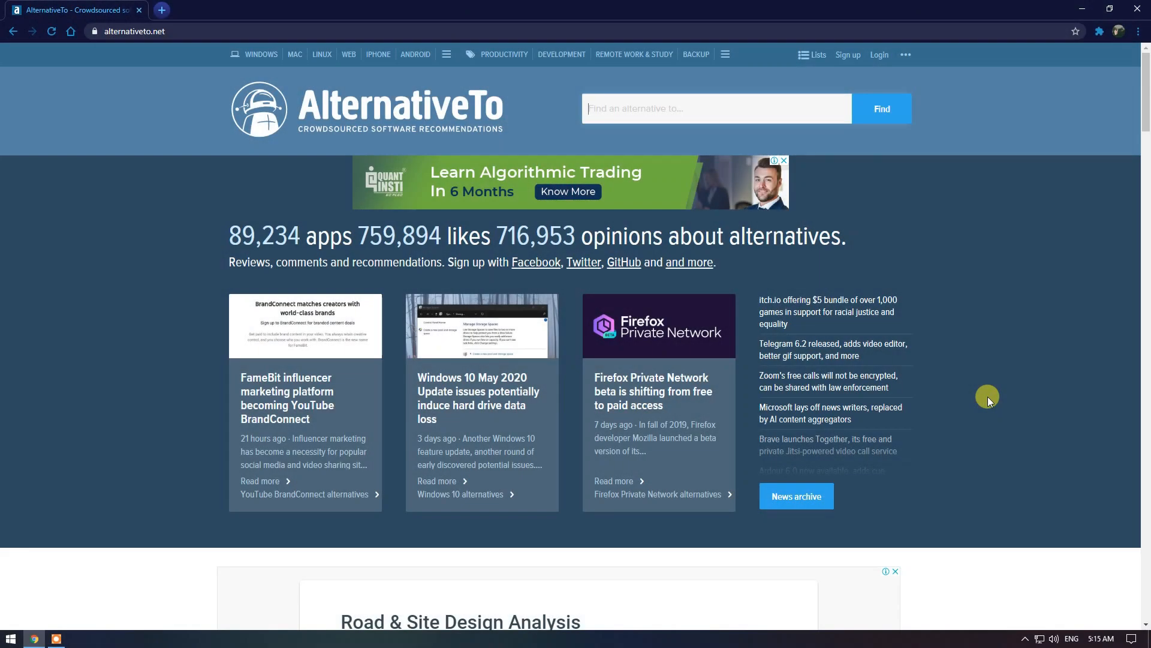
scroll(987, 397, "down", 5)
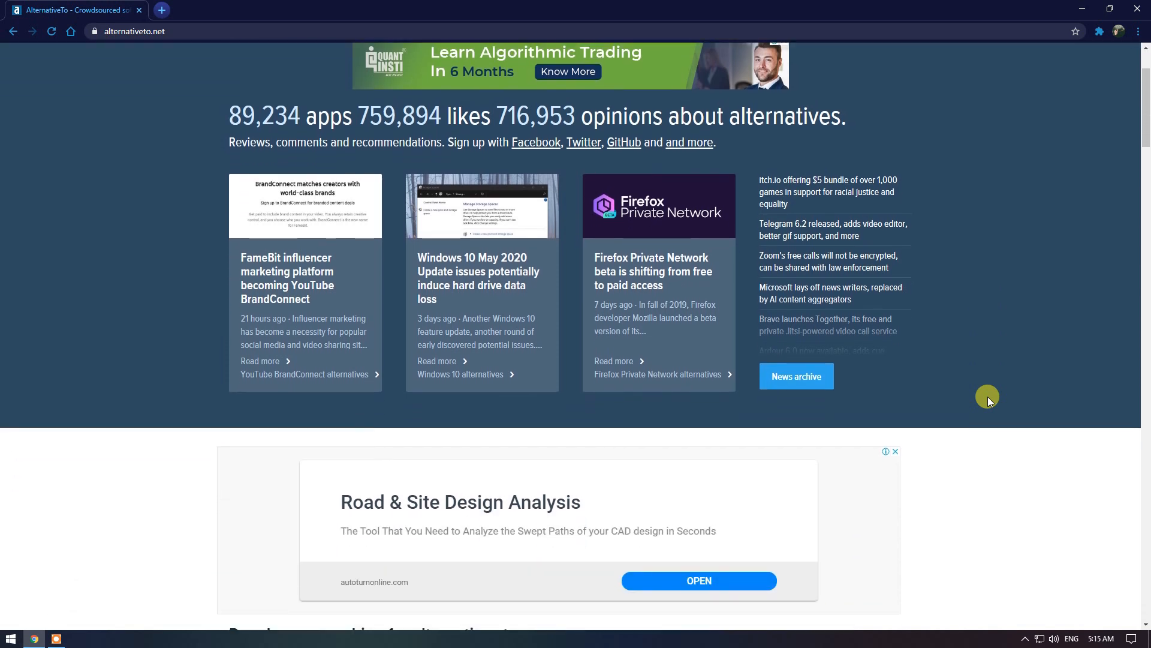
scroll(988, 397, "down", 5)
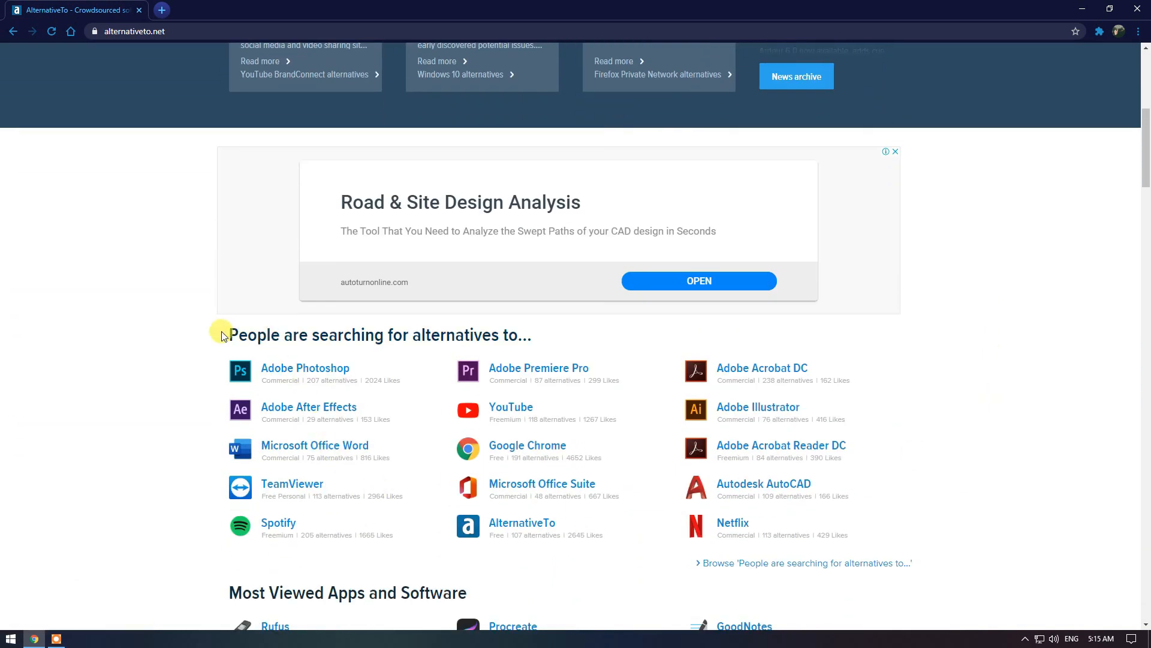
From the 'People are searching for alternatives' section, open Adobe Premiere Pro and read its description
left_click_drag(224, 334, 509, 334)
left_click(531, 335)
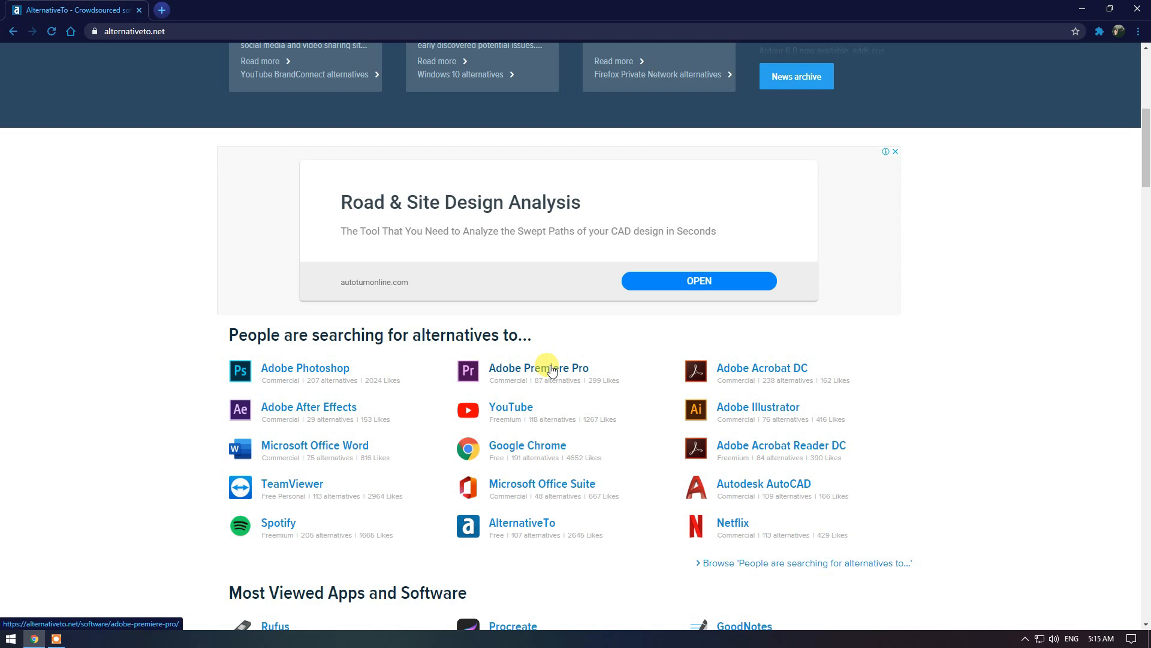
left_click(550, 370)
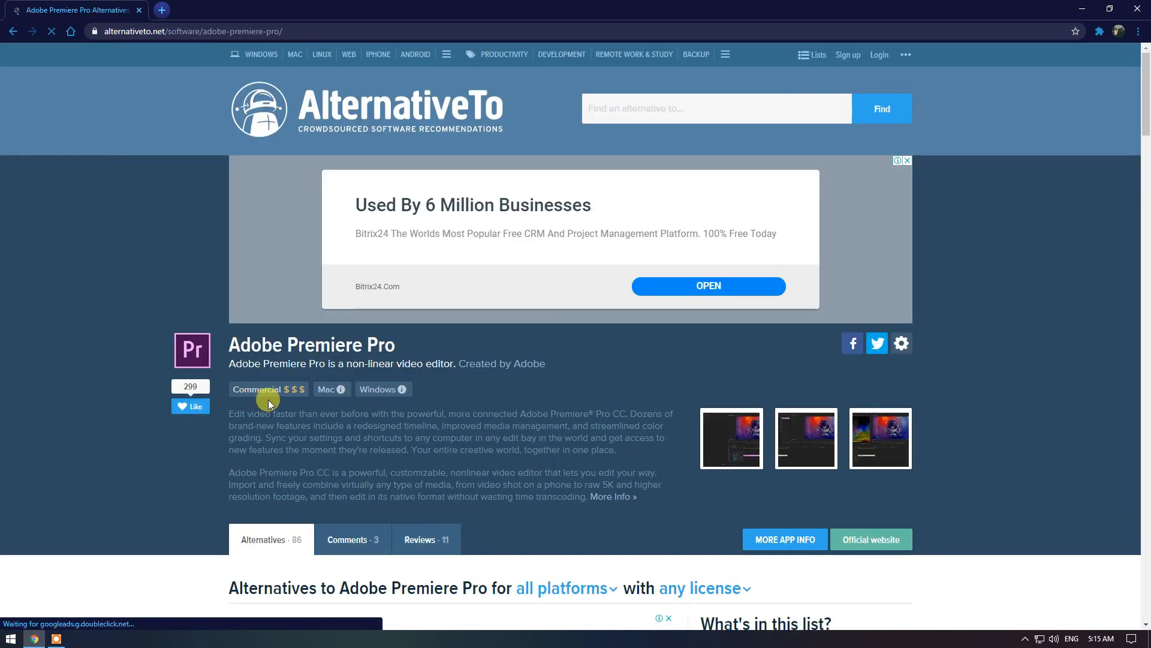
left_click_drag(216, 417, 550, 497)
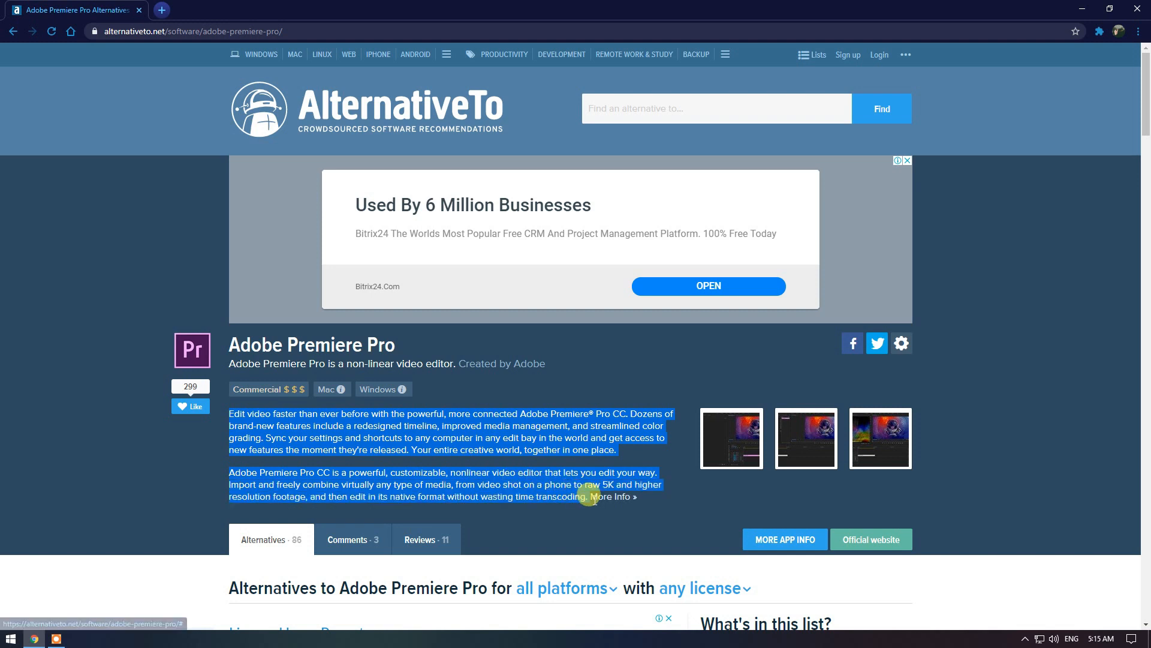
left_click(528, 461)
scroll(529, 462, "down", 5)
scroll(528, 461, "down", 5)
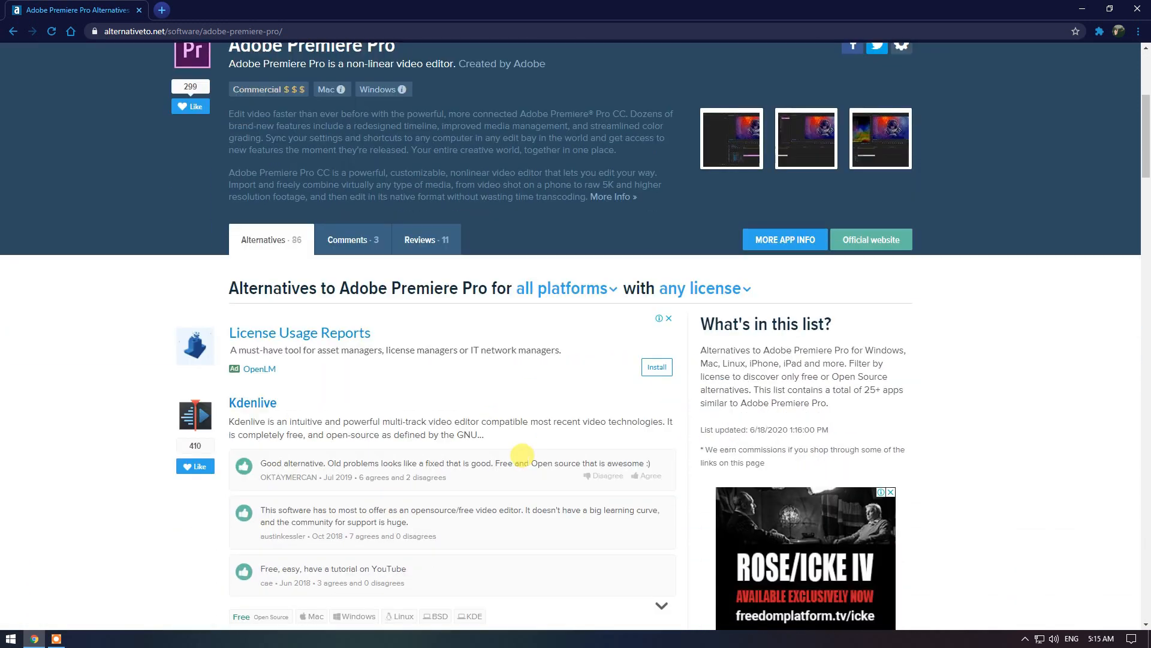
scroll(529, 463, "down", 4)
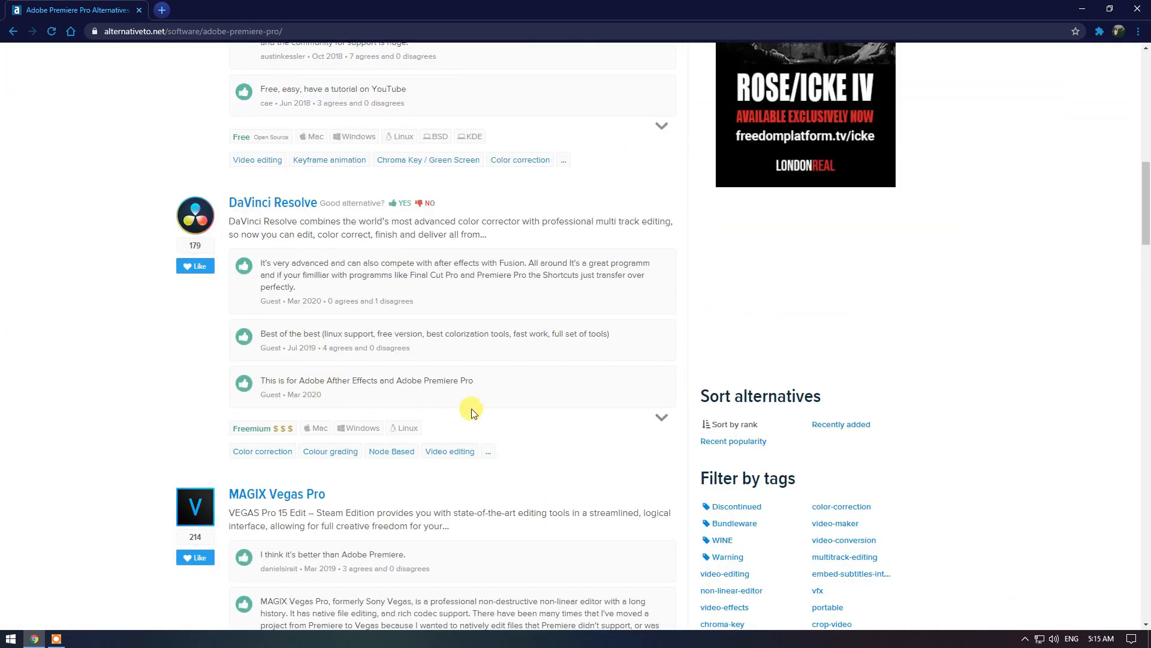
scroll(108, 463, "down", 5)
scroll(109, 463, "down", 5)
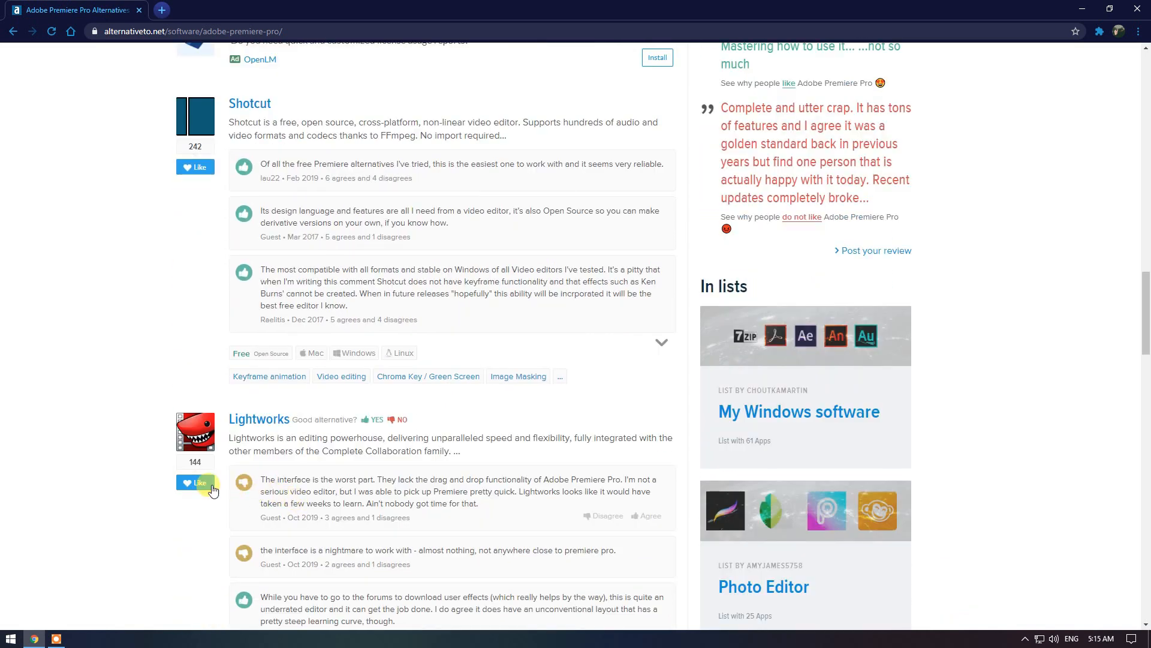
scroll(169, 480, "up", 4)
scroll(168, 481, "up", 1)
scroll(169, 480, "up", 5)
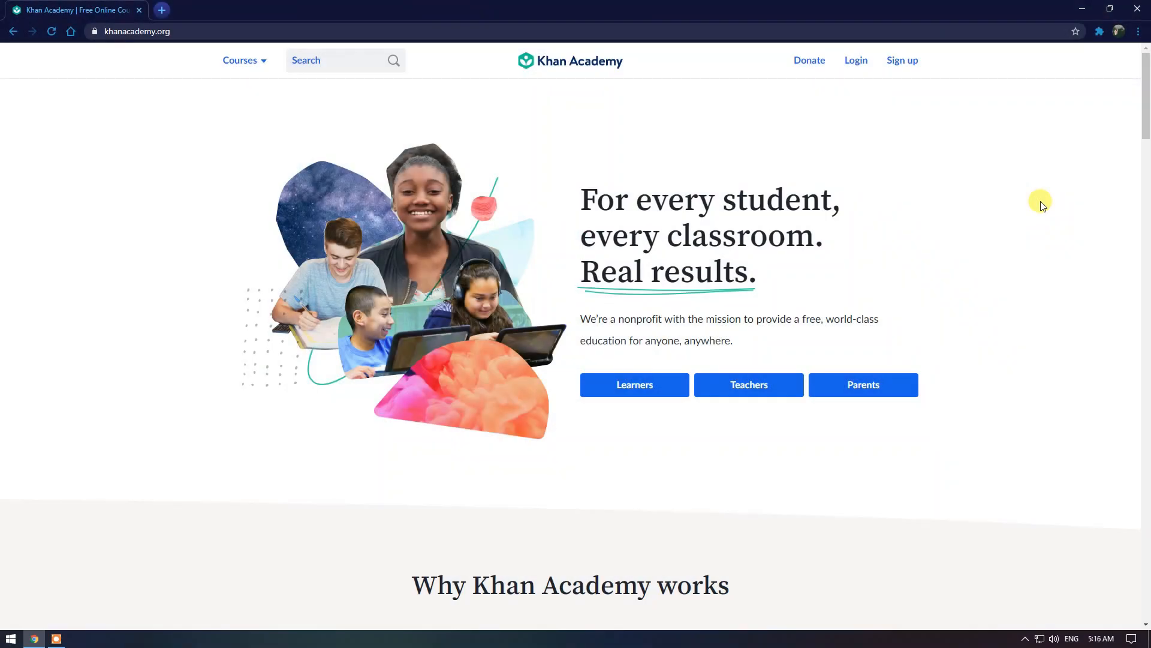
left_click_drag(1144, 112, 1145, 279)
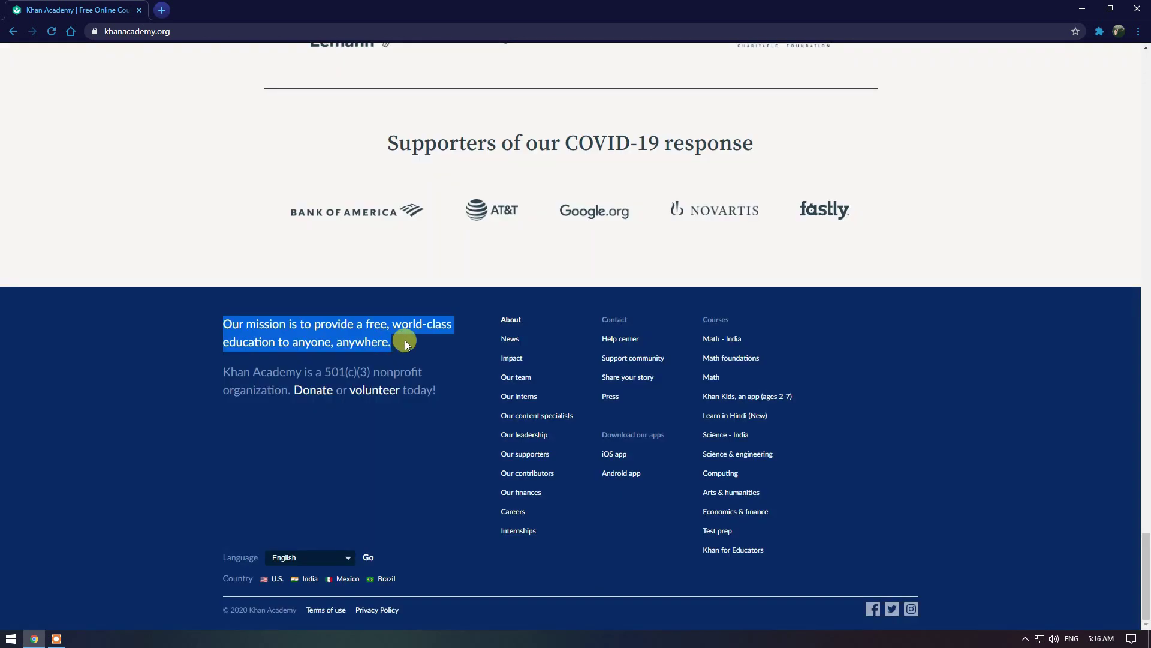
Clear the highlighted mission sentence on the Khan Academy homepage
left_click(406, 341)
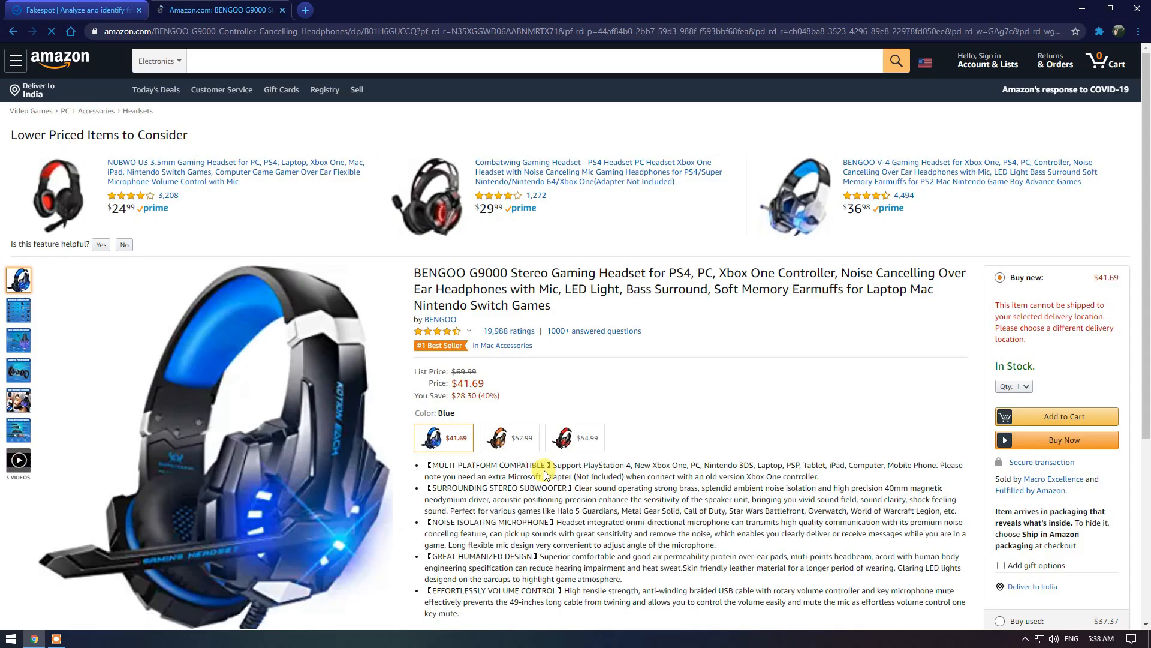
Copy the Amazon BENGOO headset URL, paste it into Fakespot and run Analyze
left_click(283, 32)
key("ctrl+c")
left_click(77, 10)
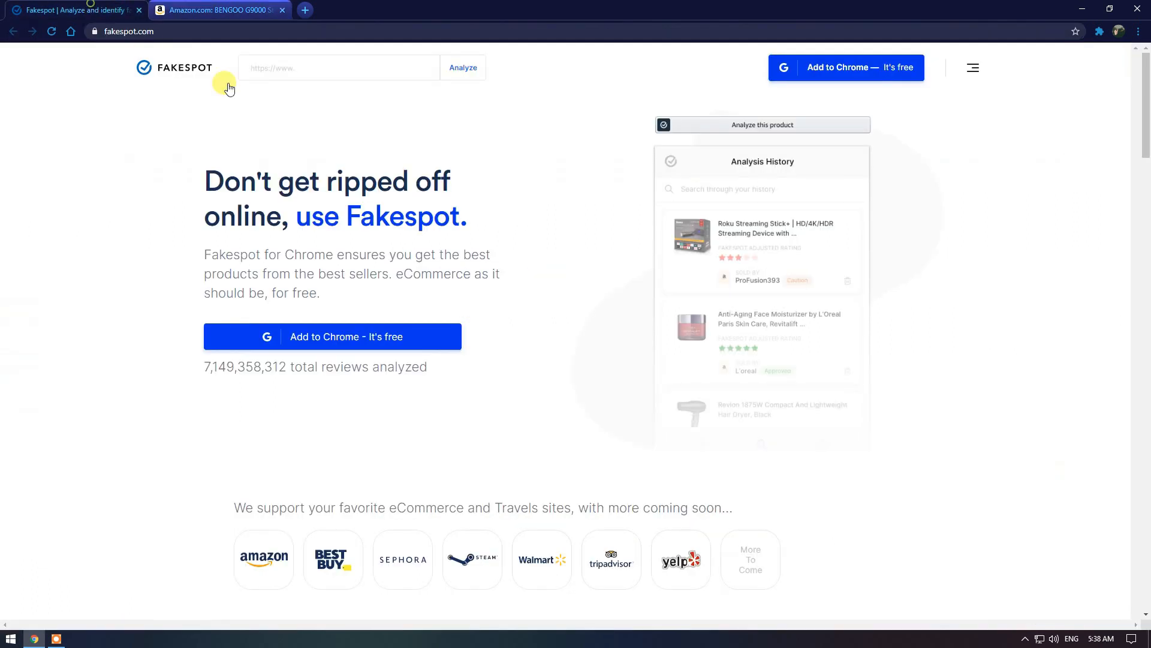
left_click(343, 67)
key("ctrl+v")
left_click(464, 68)
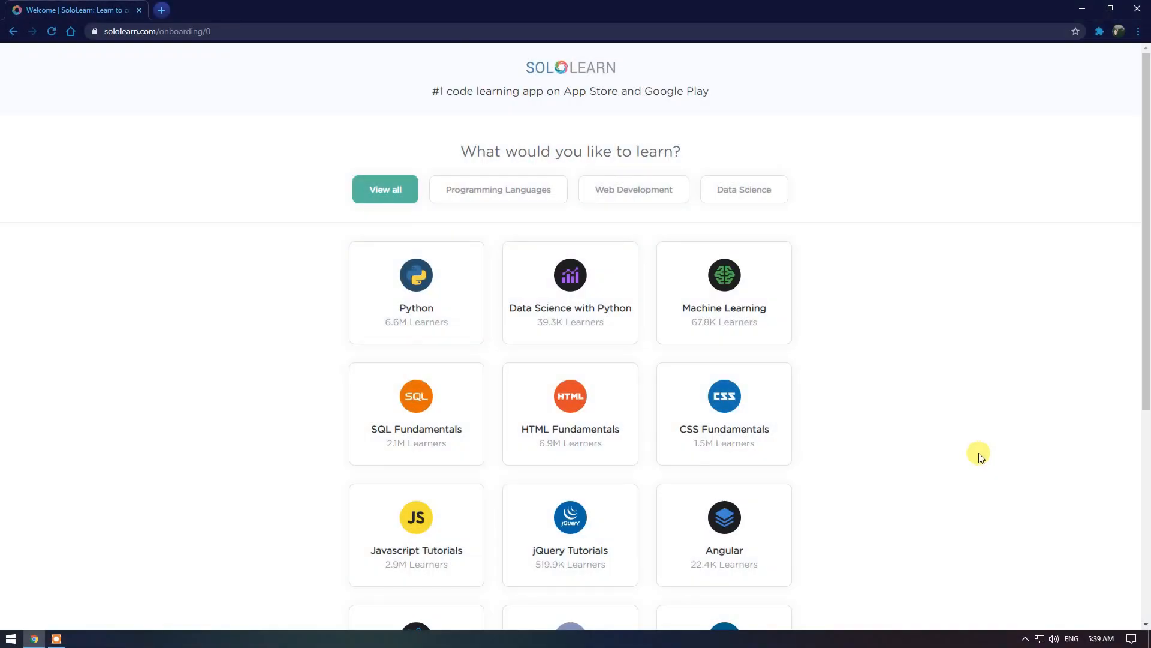
mouse_move(1147, 209)
left_mouse_down()
mouse_move(1148, 439)
mouse_move(1147, 216)
left_mouse_up()
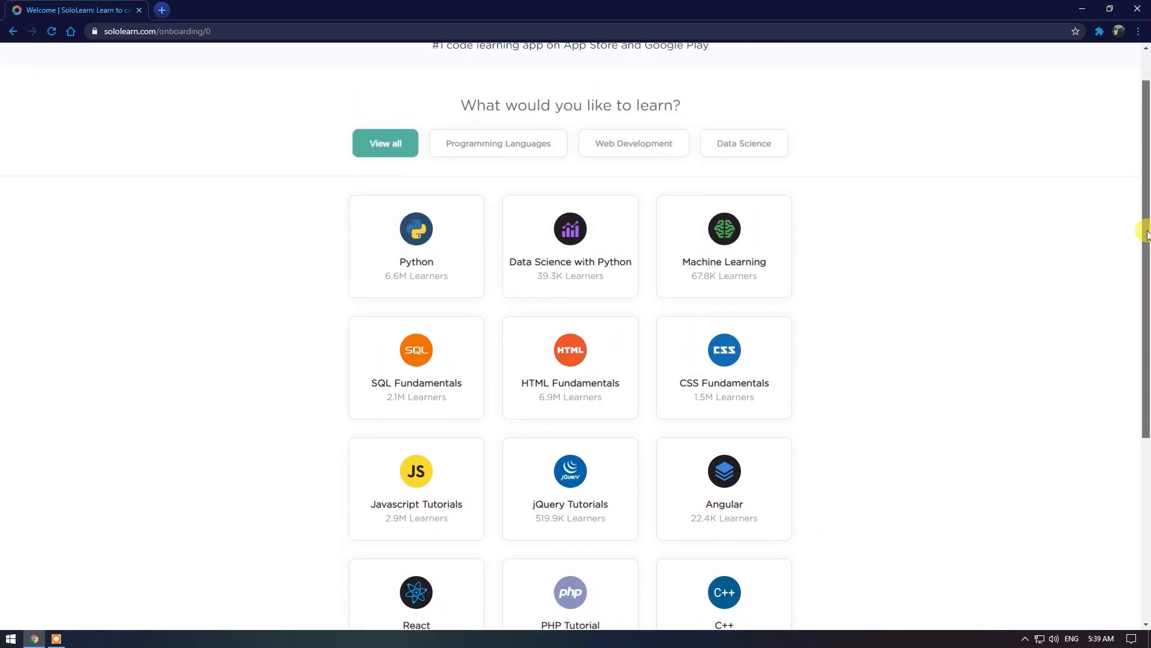
Toggle SoloLearn's course picker between Programming Languages and Web Development, ending on web development
left_click(539, 161)
left_click(661, 189)
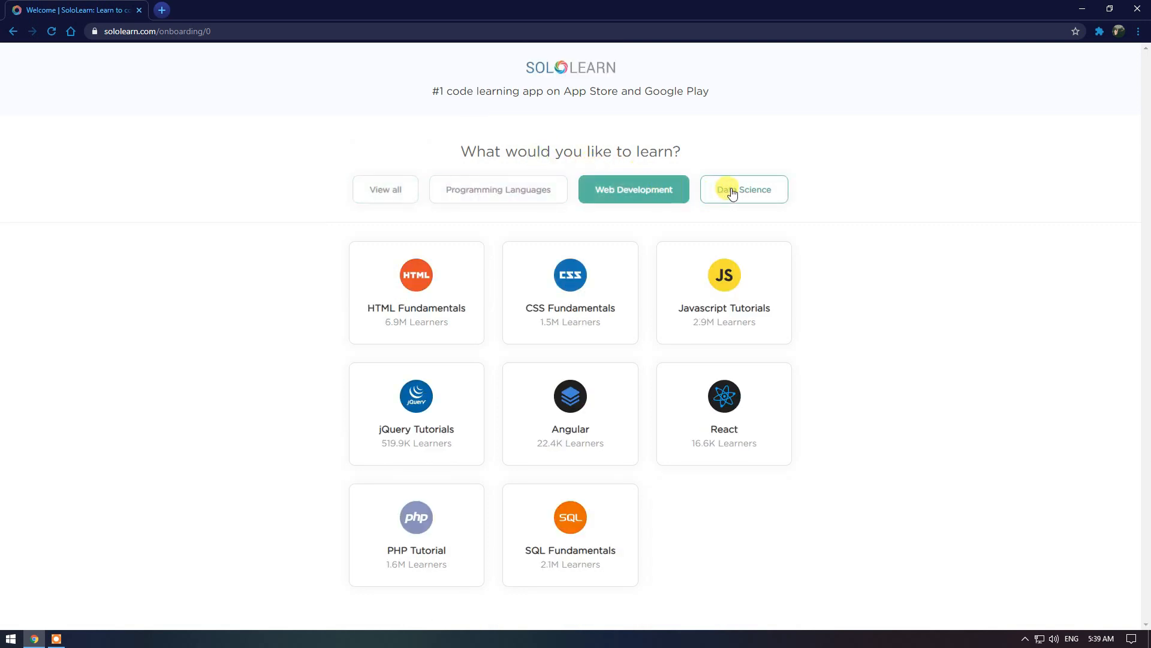
left_click(549, 195)
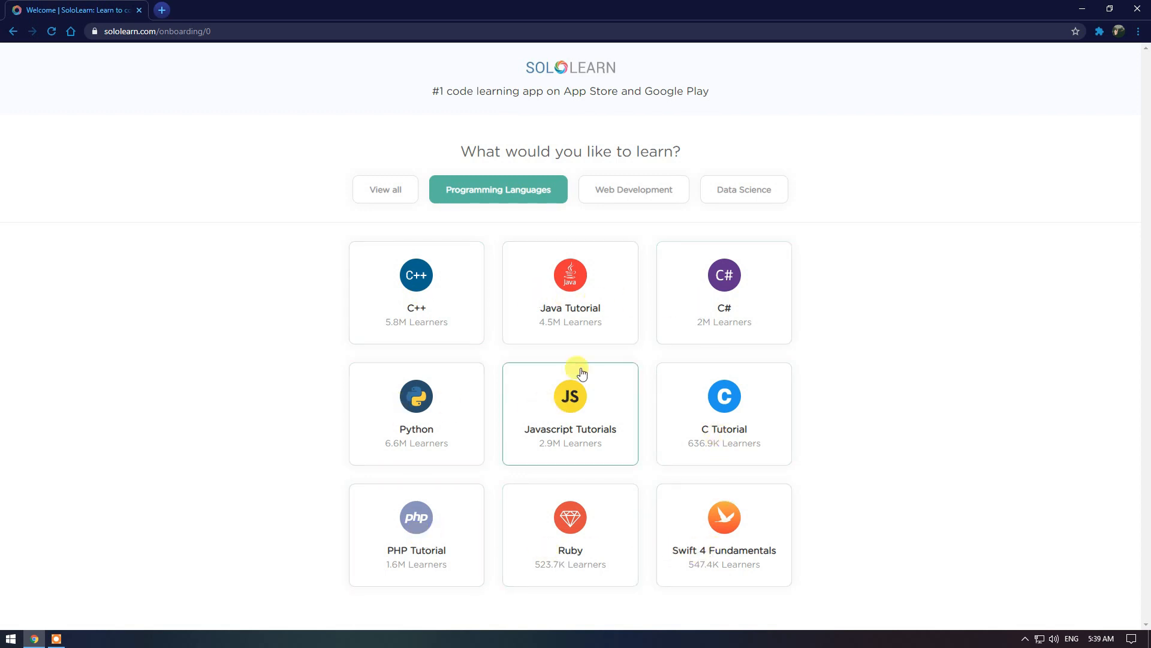
left_click(634, 188)
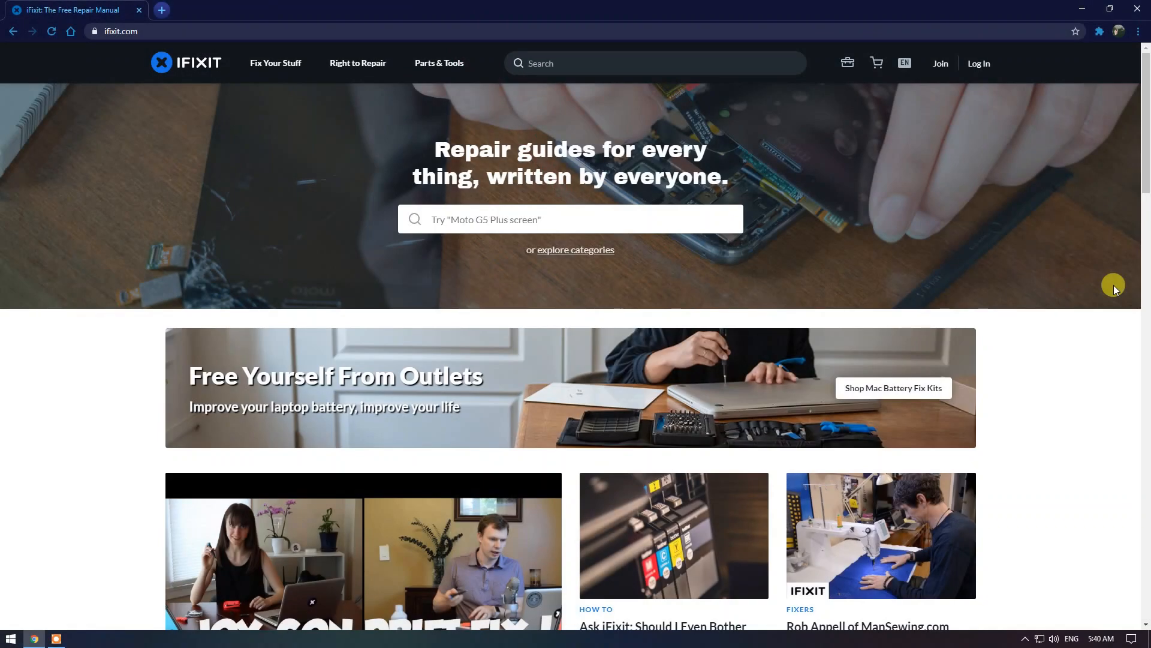
Bookmark the iFixit homepage with Ctrl+D
key("ctrl+d")
left_click(1080, 304)
scroll(639, 360, "down", 2)
scroll(663, 388, "up", 3)
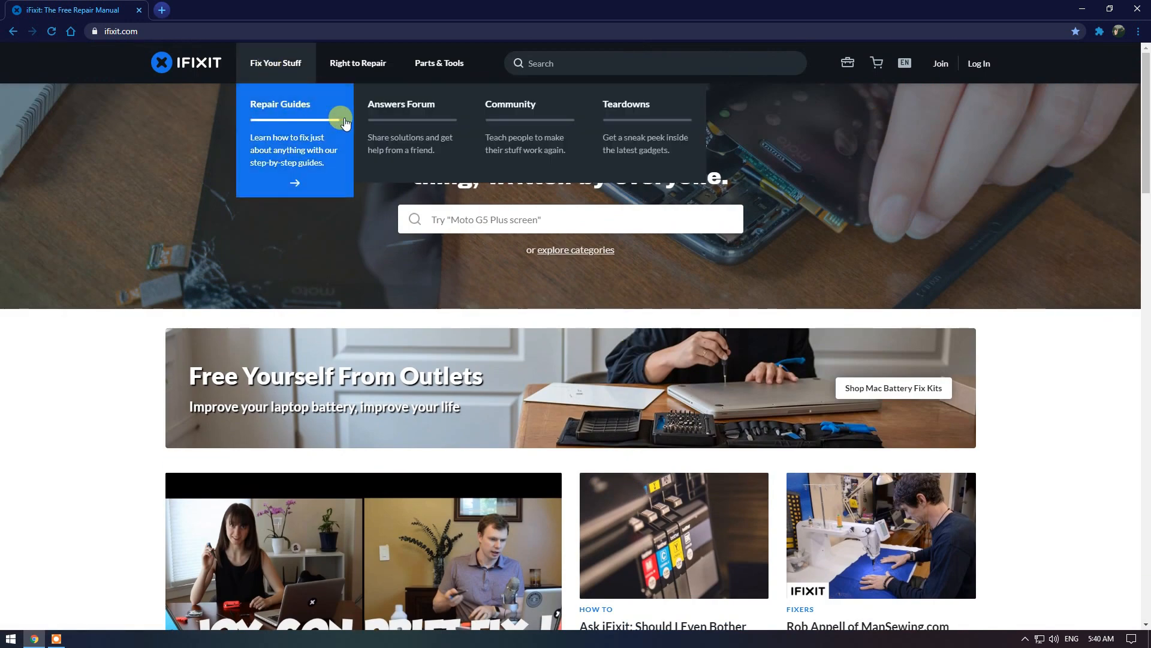
mouse_move(439, 63)
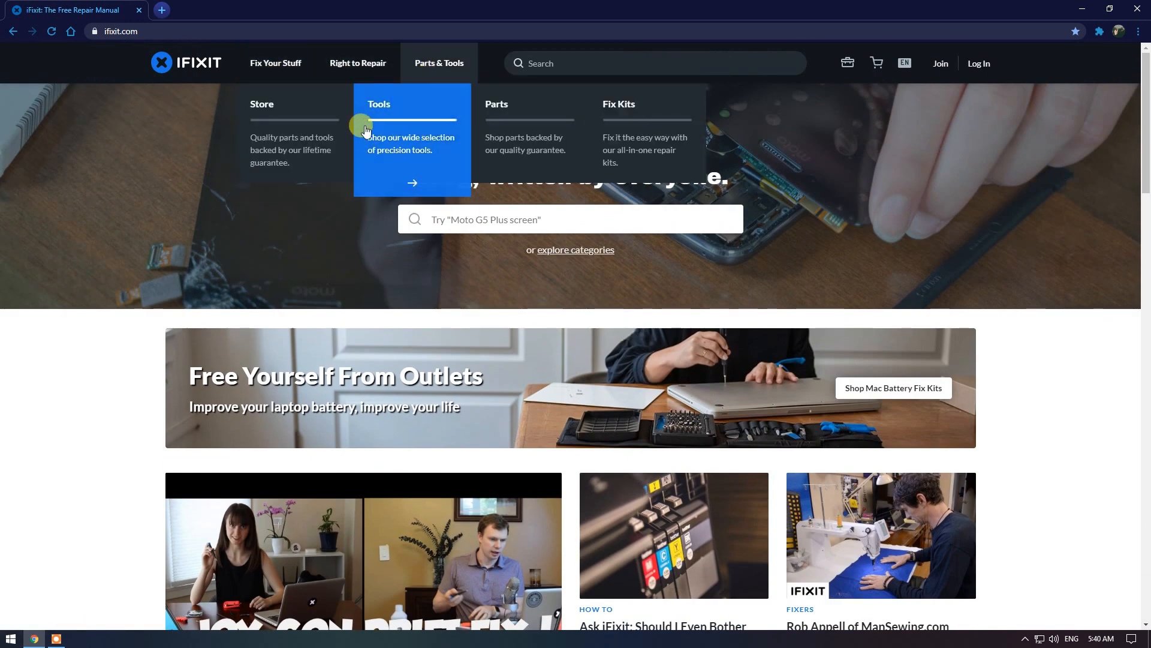
scroll(737, 300, "down", 4)
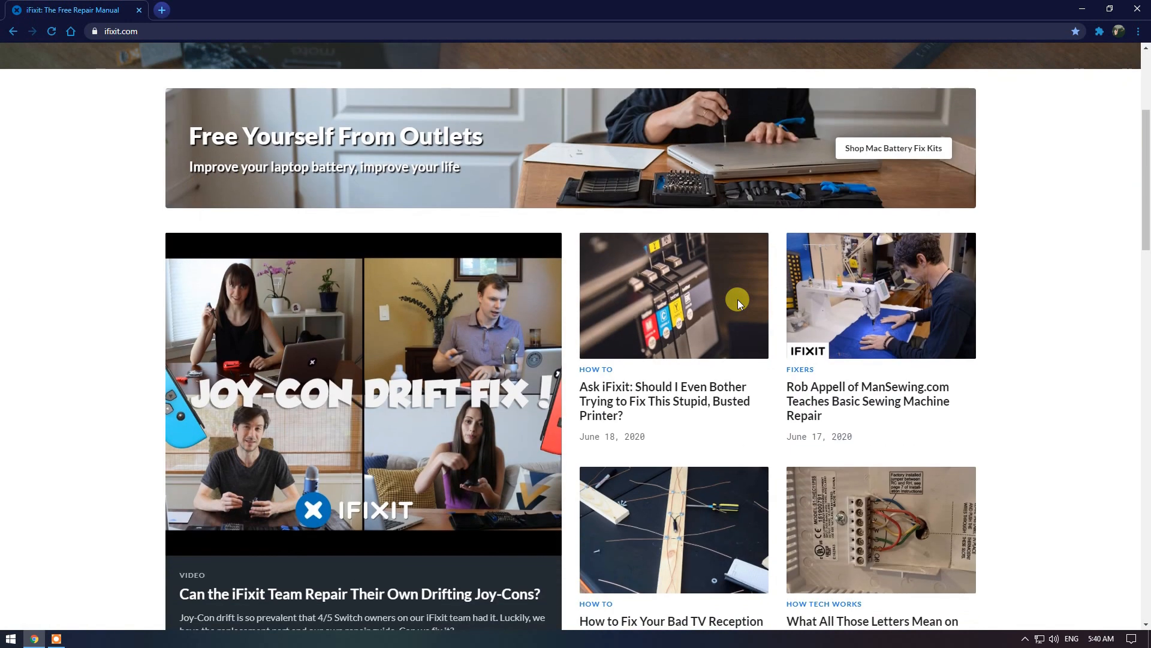
scroll(738, 299, "down", 2)
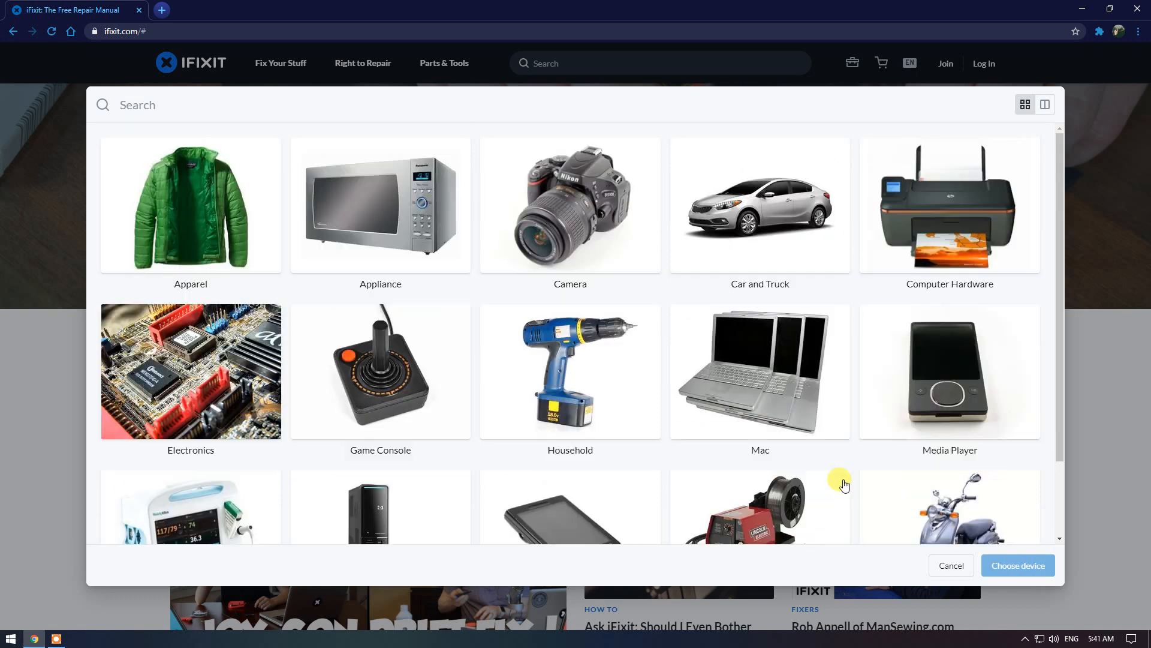
Navigate Camera > Canon > Canon DSLR to the Canon EOS 70D device page
left_click(503, 270)
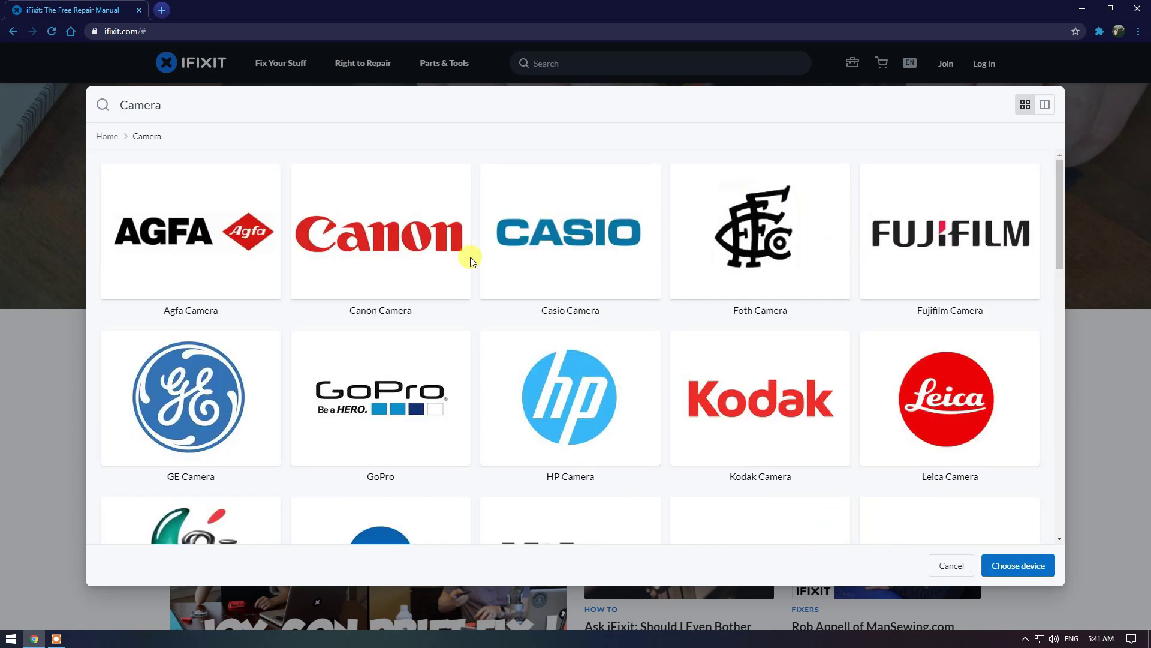
left_click(394, 251)
left_click(247, 270)
left_click(770, 324)
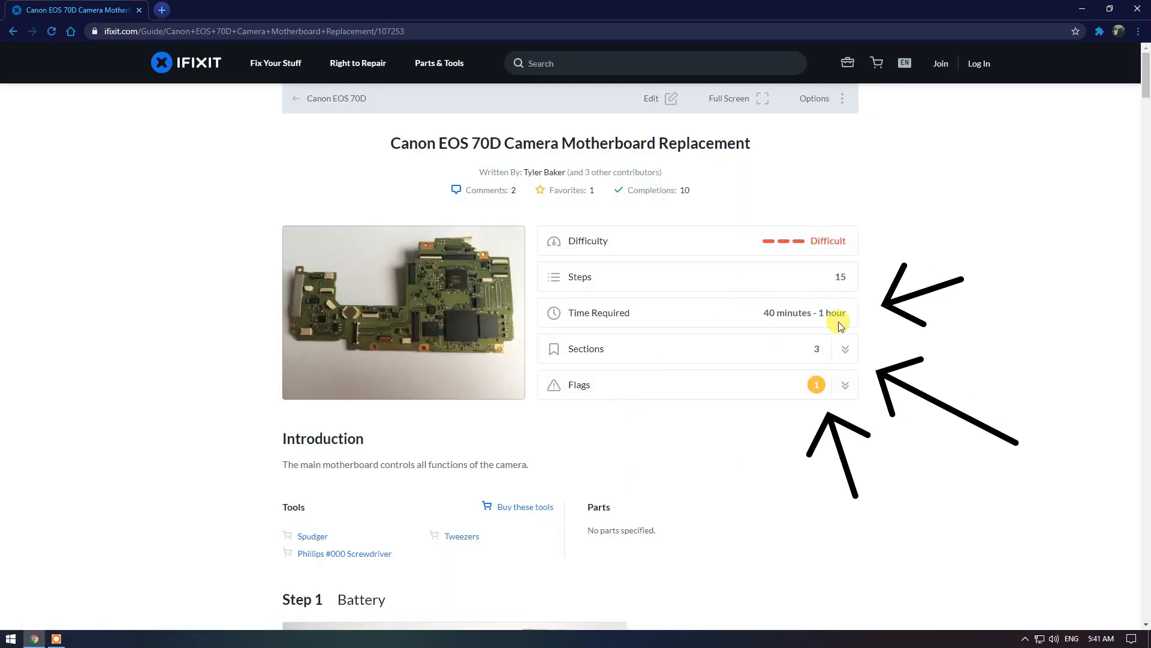
Expand the guide's Featured Student Guide flag note, then collapse it again
left_click(840, 389)
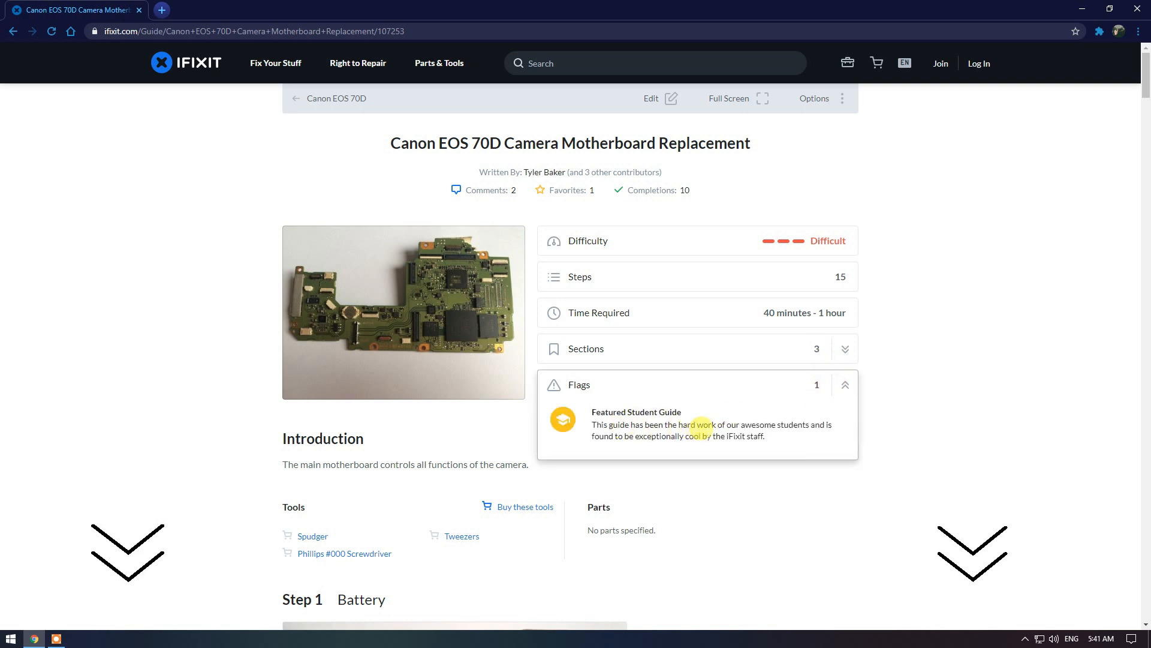
left_click(767, 472)
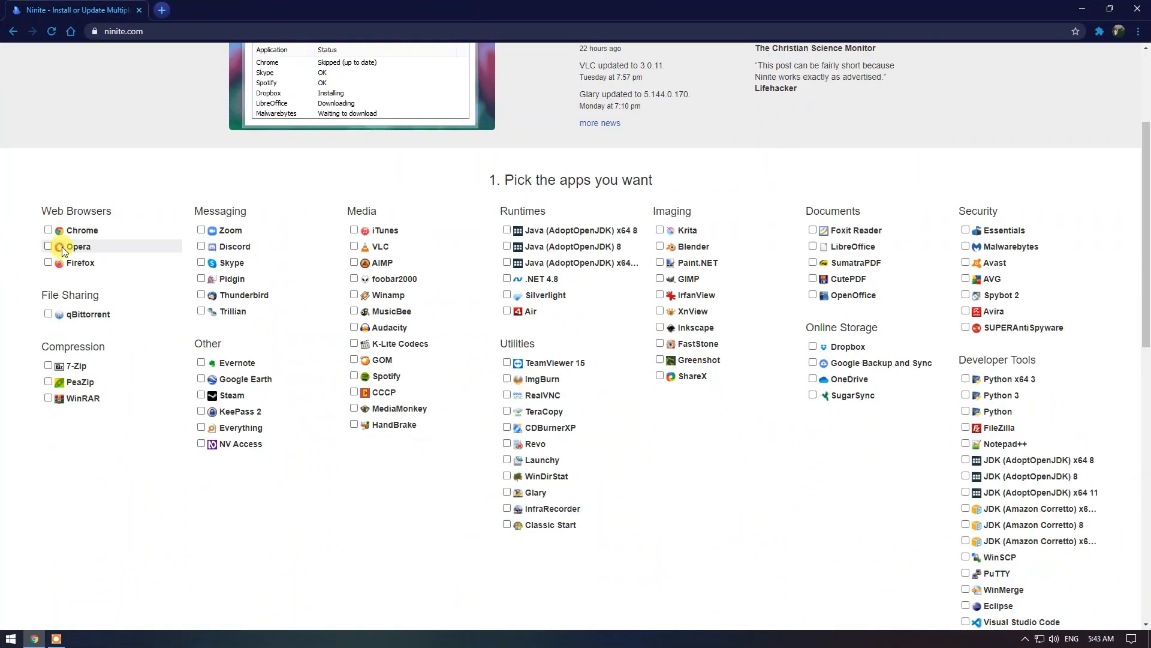
scroll(20, 449, "up", 1)
scroll(20, 379, "up", 3)
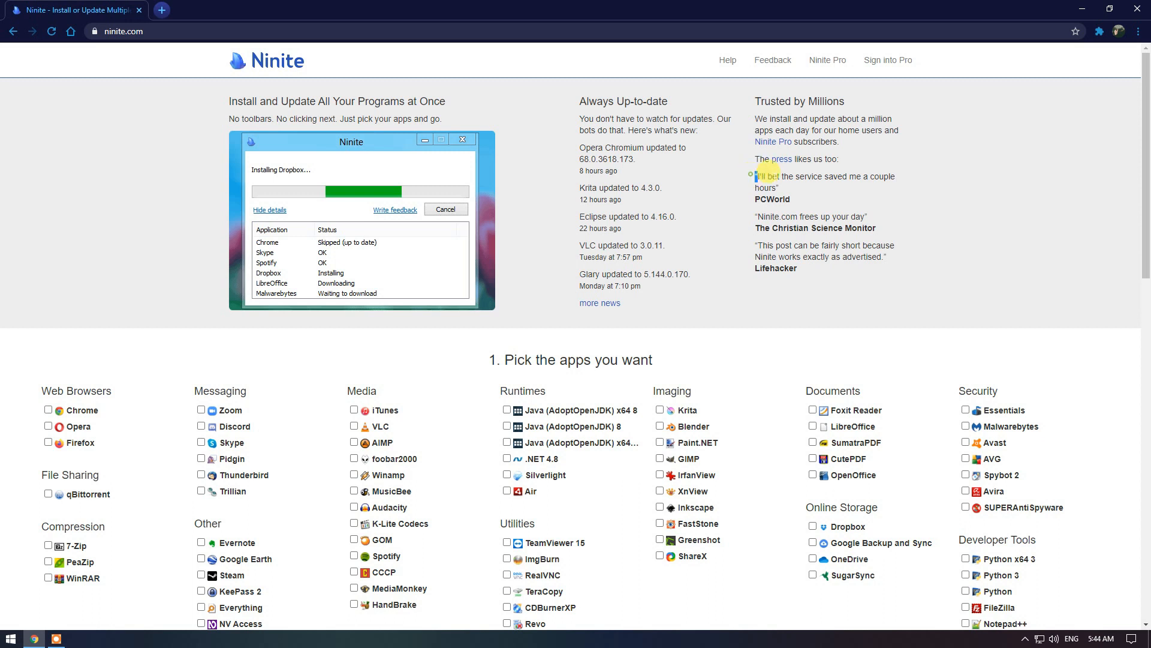
Highlight the PCWorld testimonial and the Trusted by Millions heading on Ninite, then clear them
left_click_drag(755, 176, 801, 200)
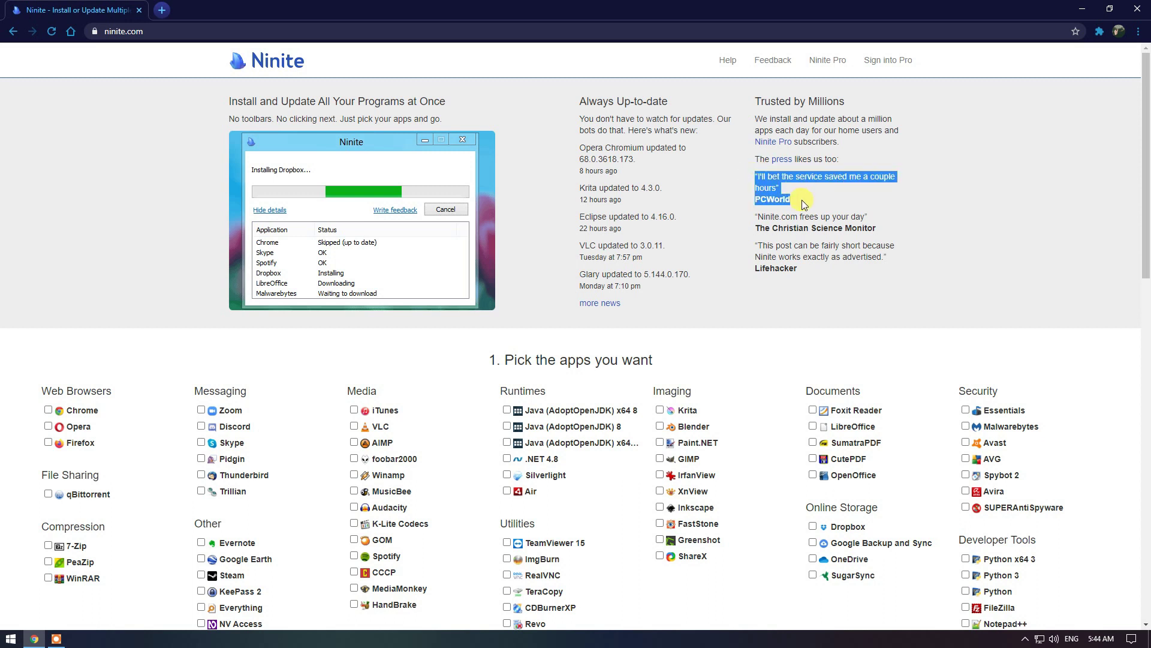
left_click(894, 235)
mouse_move(756, 100)
left_mouse_down()
mouse_move(864, 117)
mouse_move(755, 102)
left_mouse_up()
left_click(887, 110)
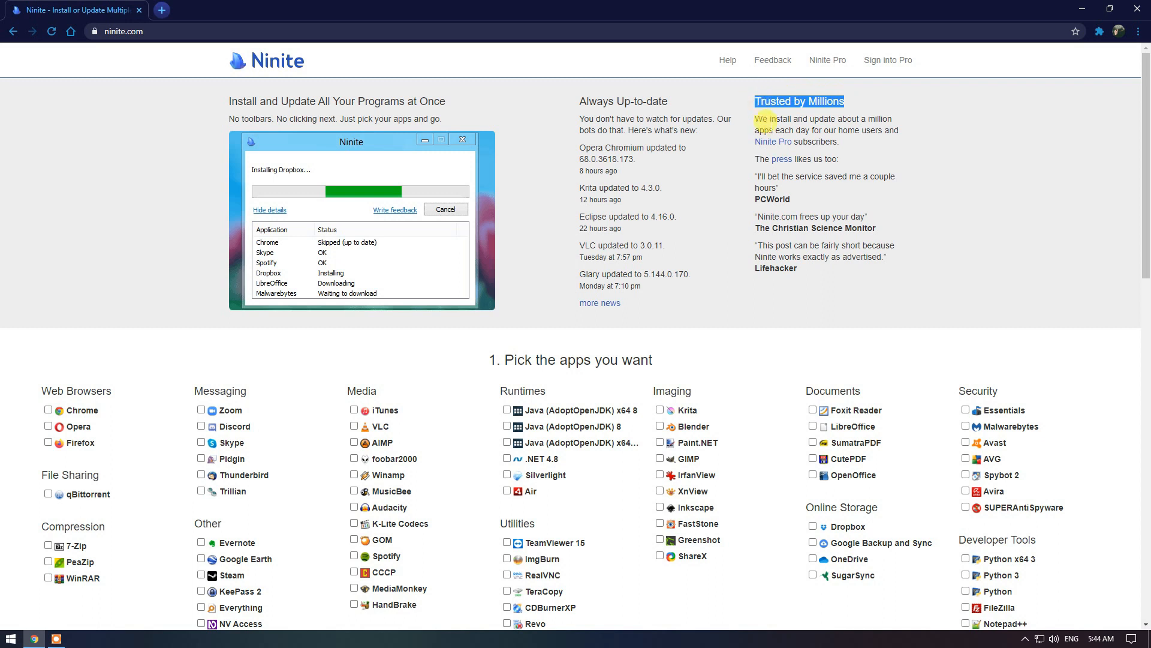
left_click(915, 158)
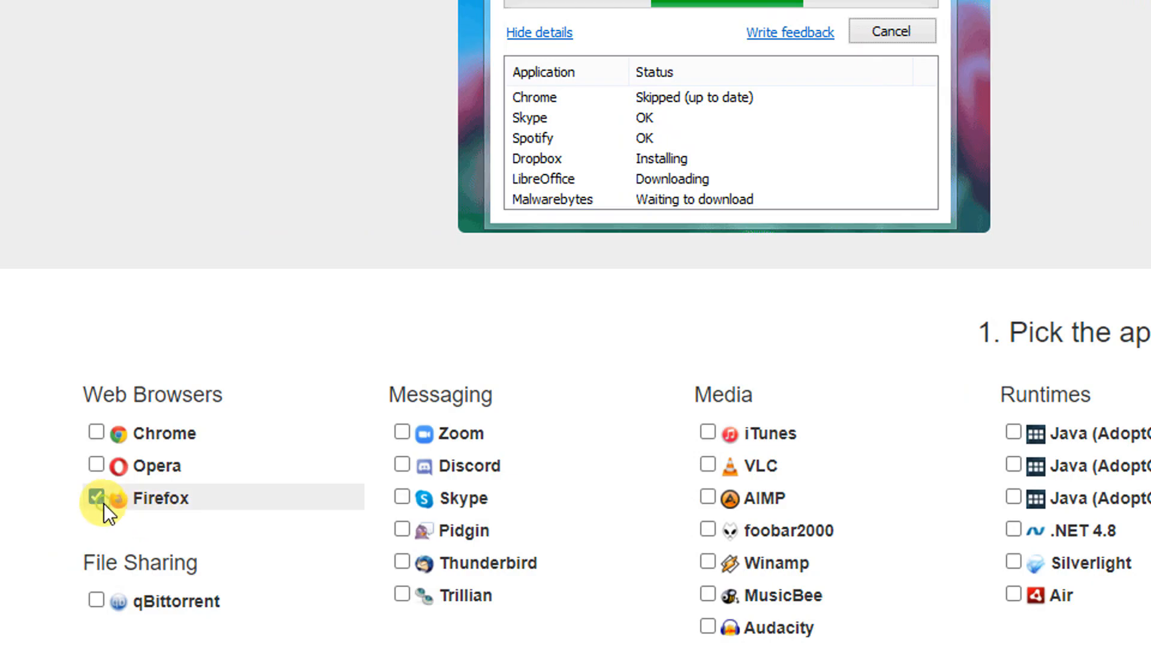
Tick Firefox, 7-Zip, Zoom, Evernote, VLC and Audacity in Ninite's app picker
left_click(96, 498)
scroll(107, 548, "down", 2)
left_click(97, 547)
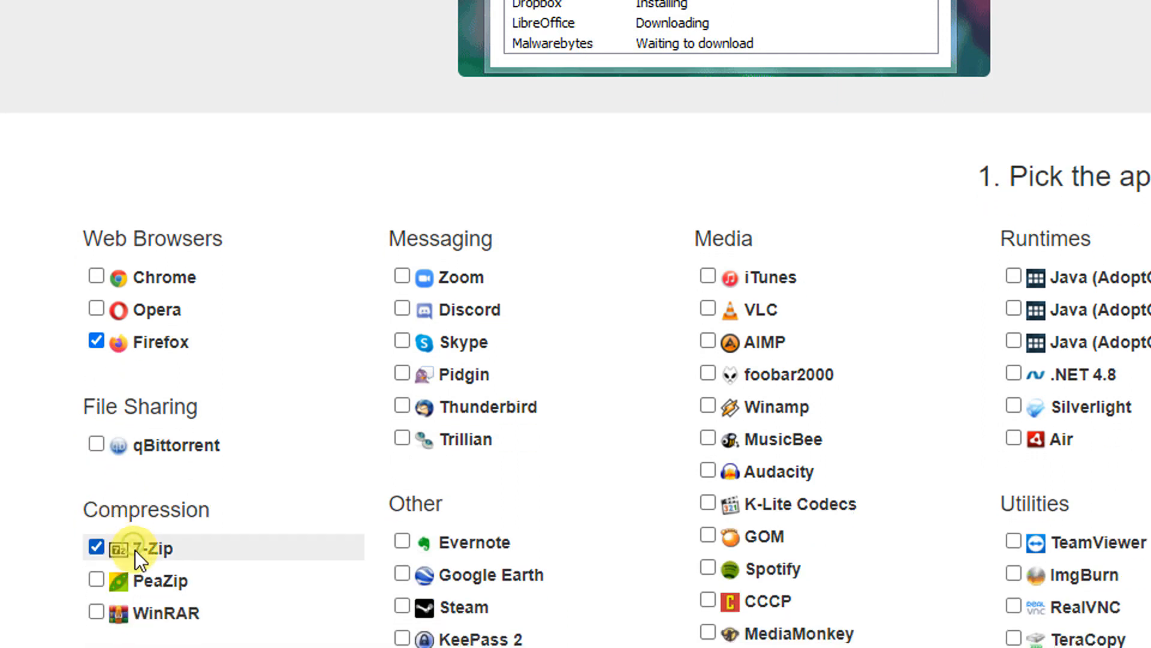
scroll(134, 550, "down", 1)
left_click(402, 275)
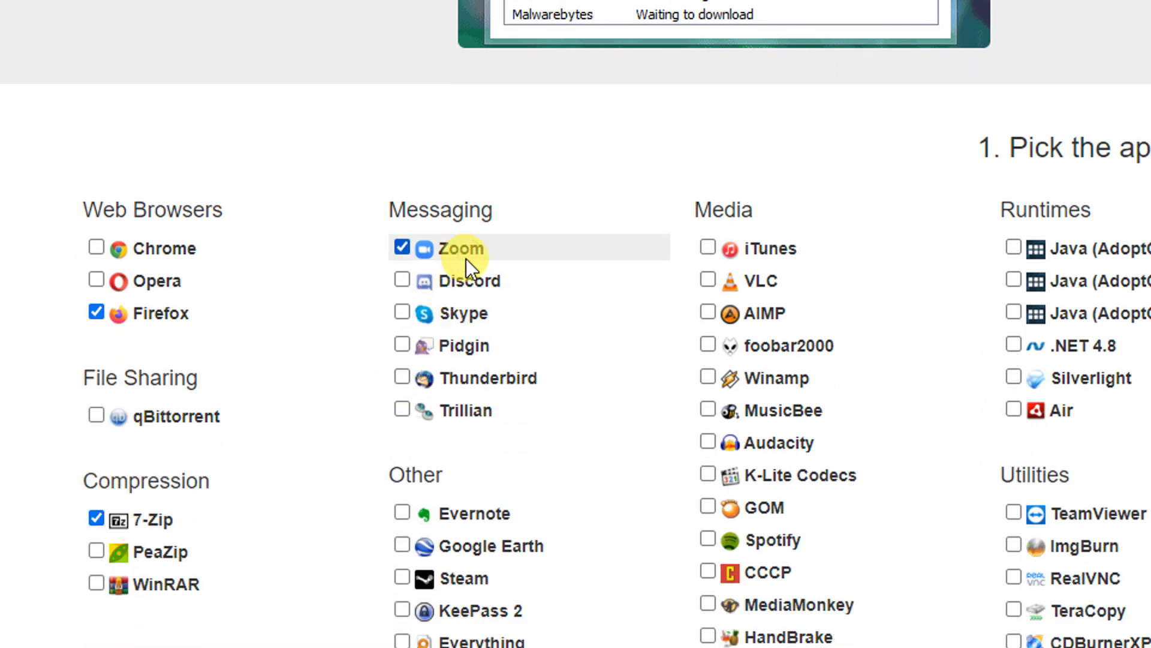
scroll(467, 258, "down", 3)
left_click(402, 274)
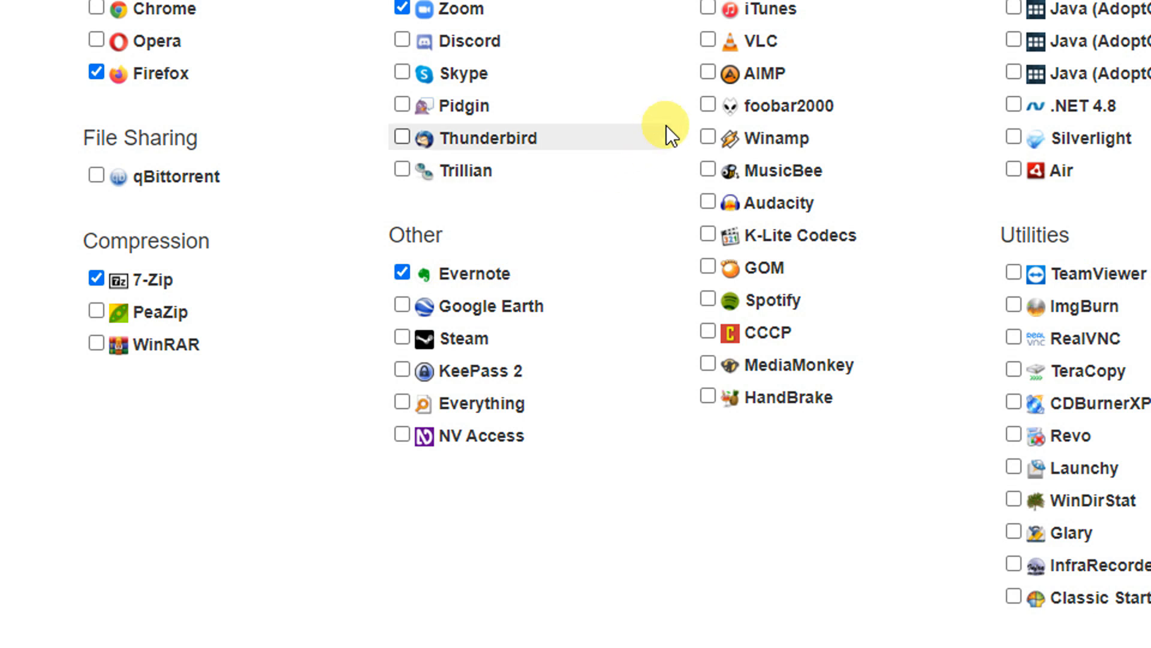
scroll(667, 126, "up", 1)
left_click(735, 98)
left_click(773, 257)
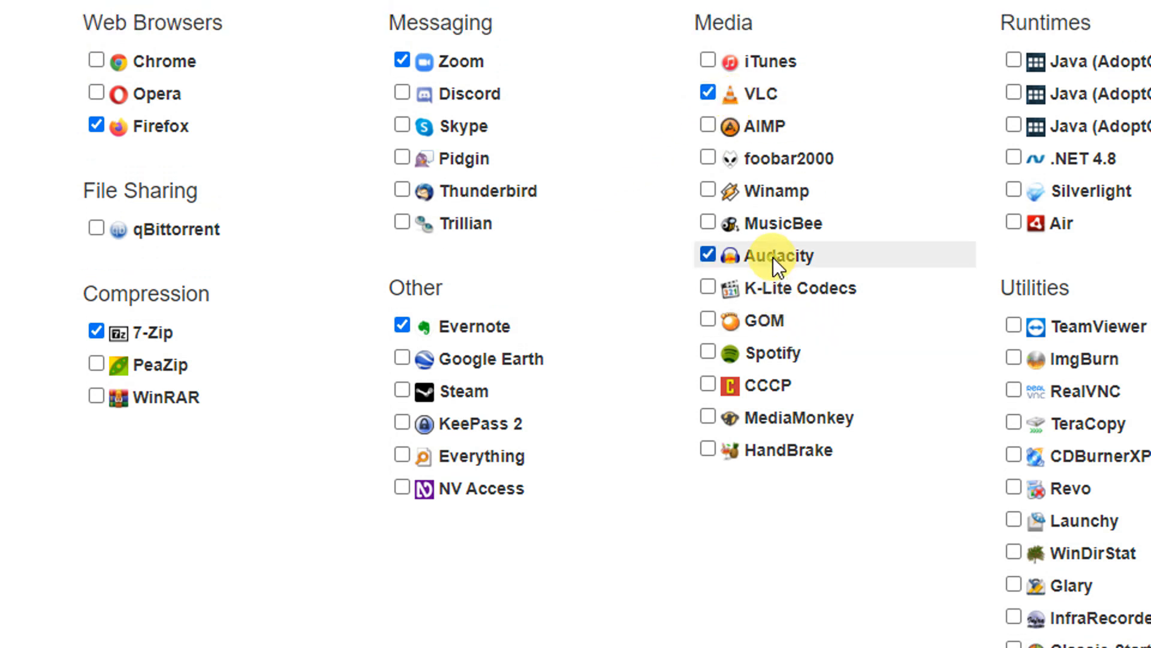
scroll(982, 217, "right", 2)
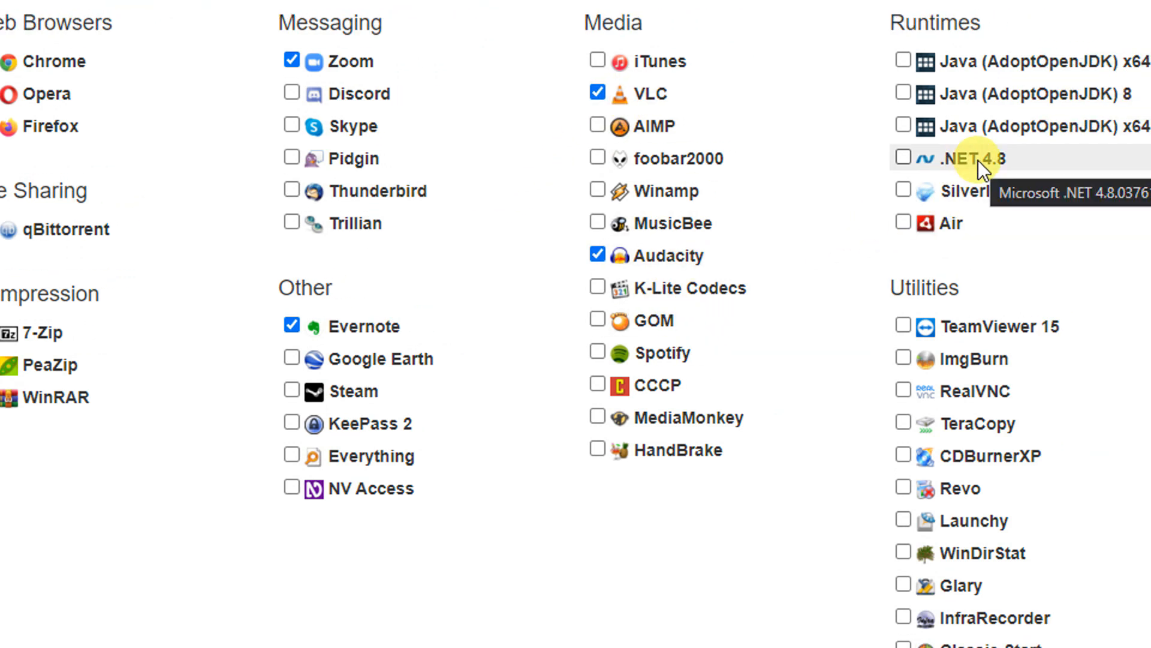
Tick .NET 4.8, Blender, Dropbox, Malwarebytes, Notepad++ and TeraCopy as well
left_click(978, 161)
scroll(1007, 174, "right", 3)
left_click(768, 103)
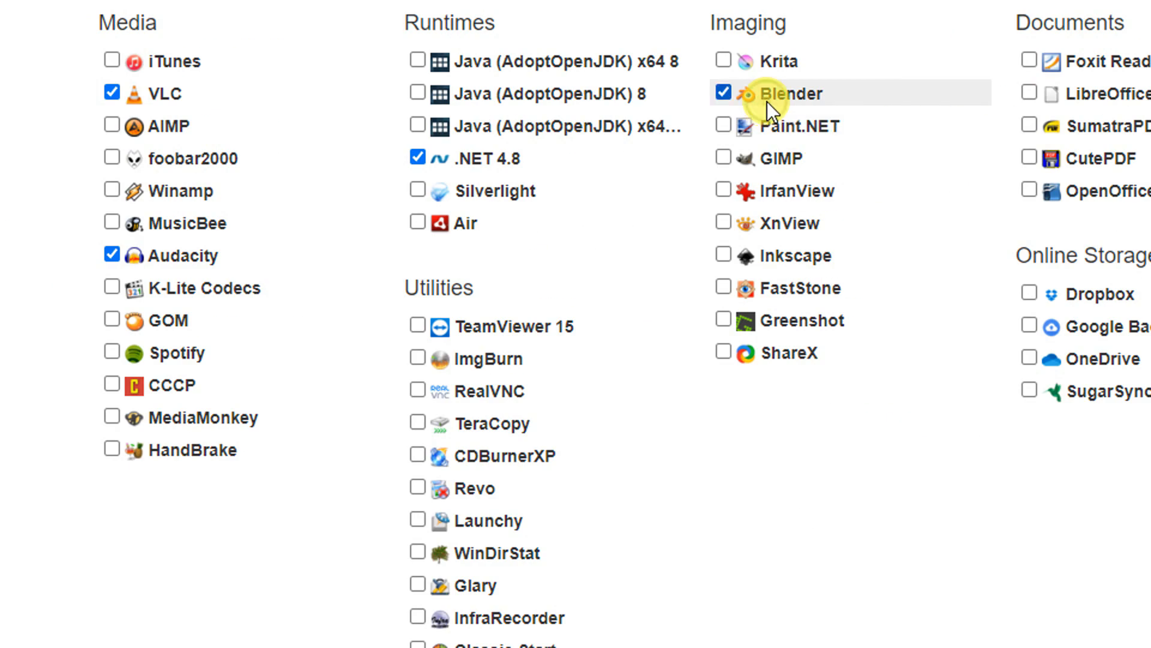
left_click(953, 287)
scroll(931, 293, "right", 3)
left_click(814, 98)
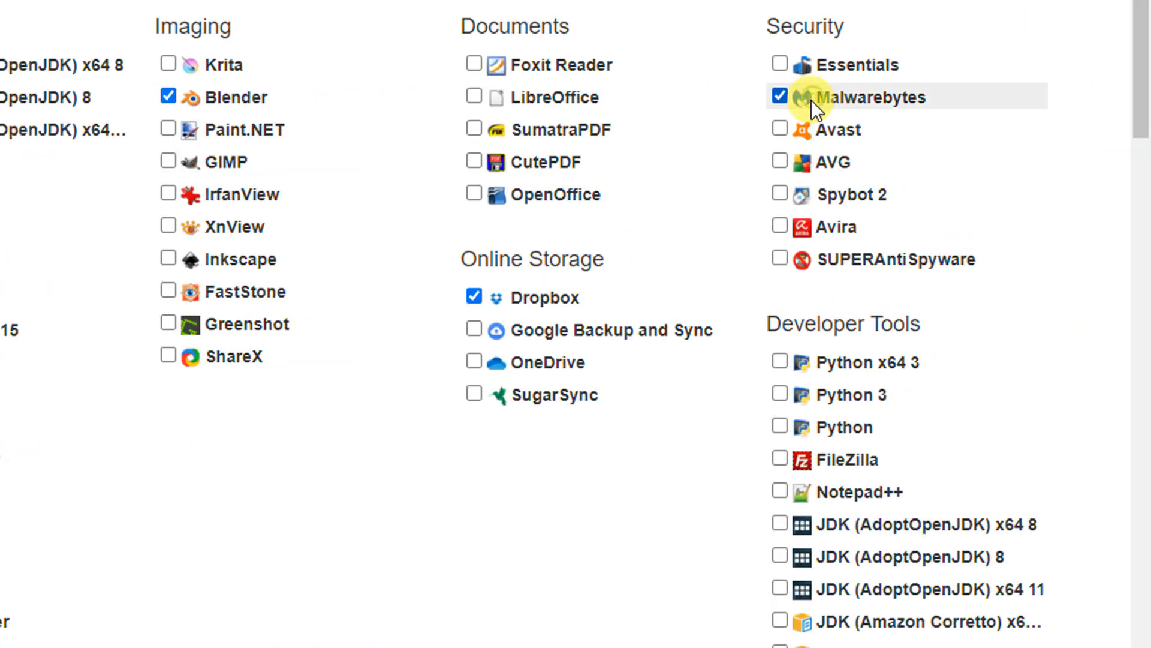
left_click(822, 491)
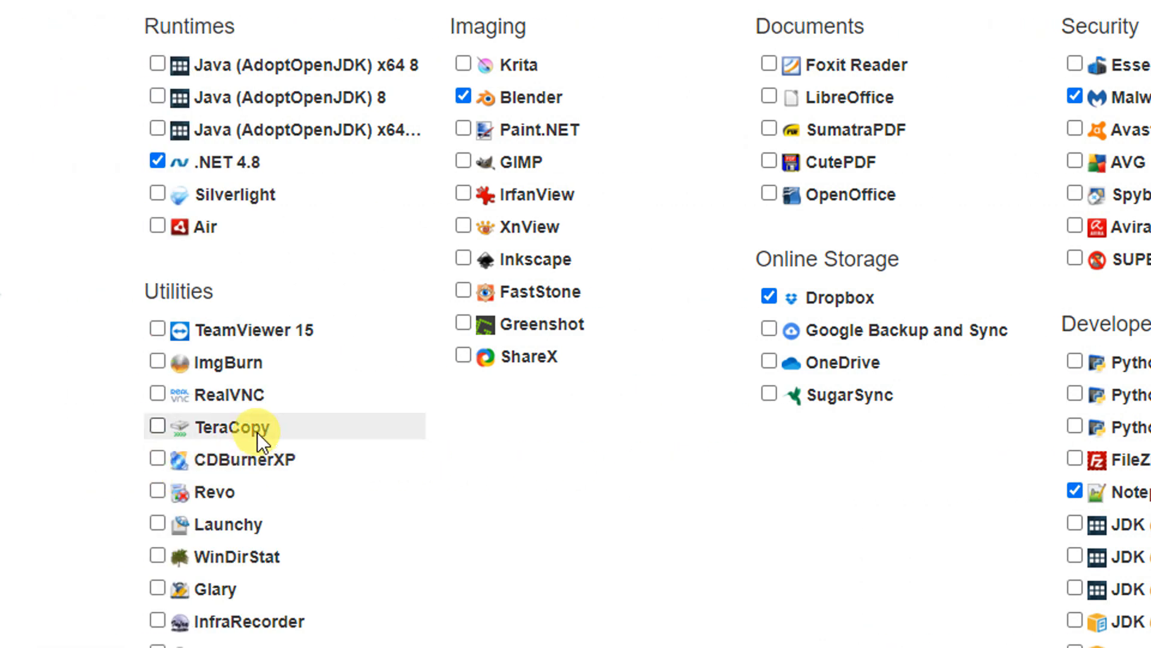
left_click(239, 427)
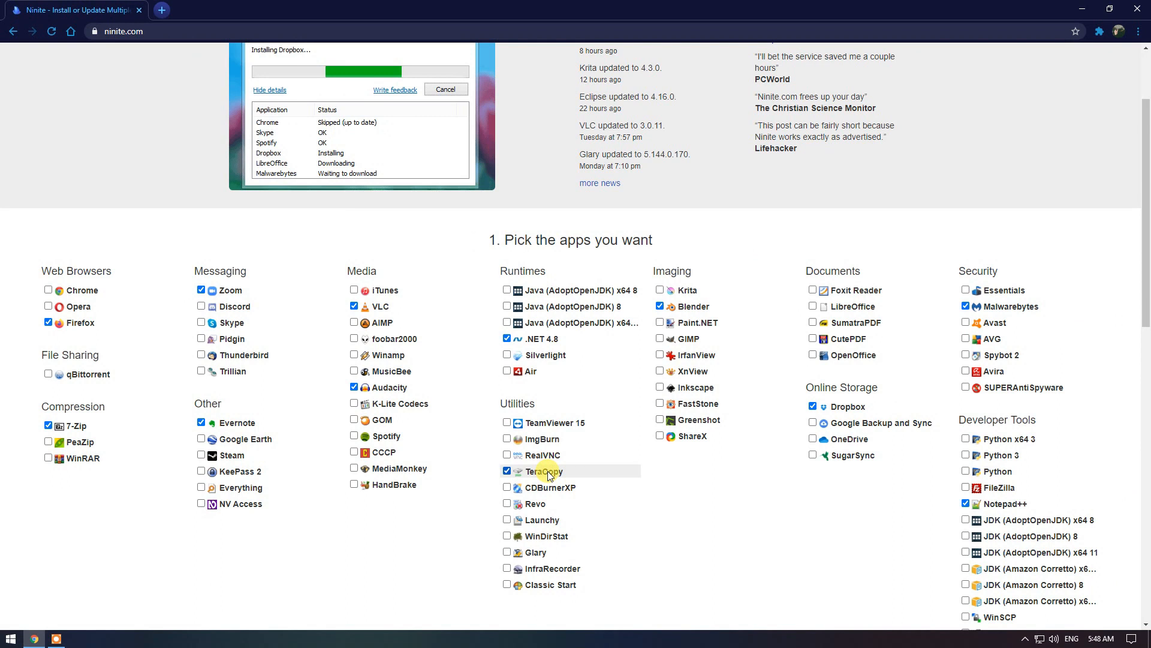
scroll(719, 584, "down", 3)
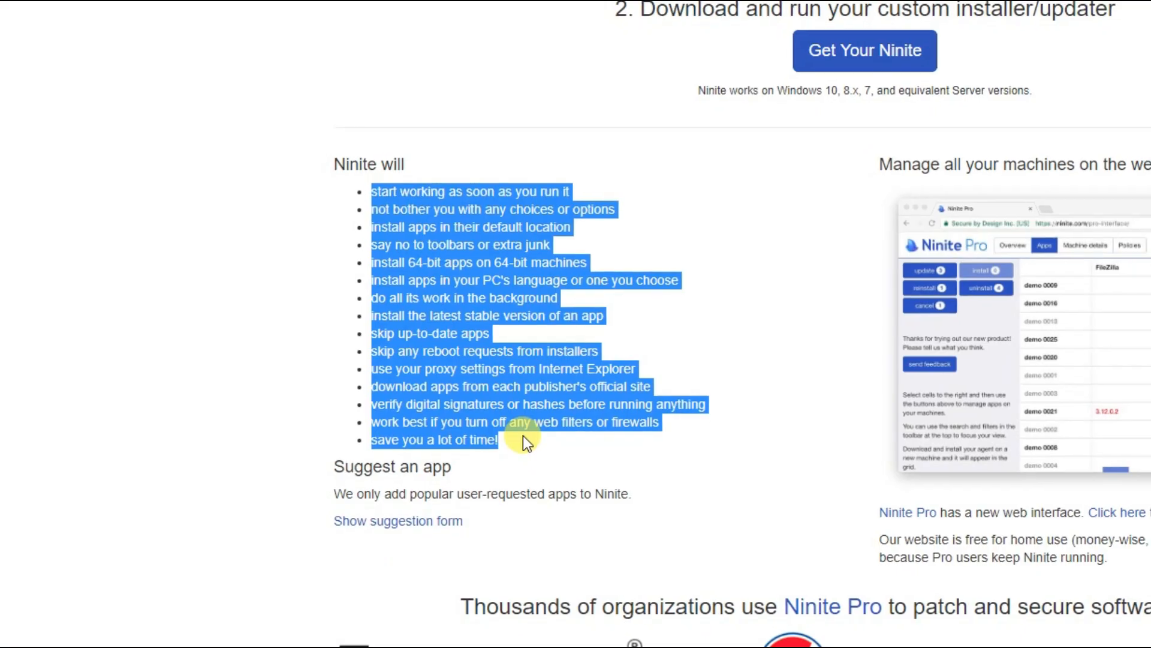
left_click(535, 447)
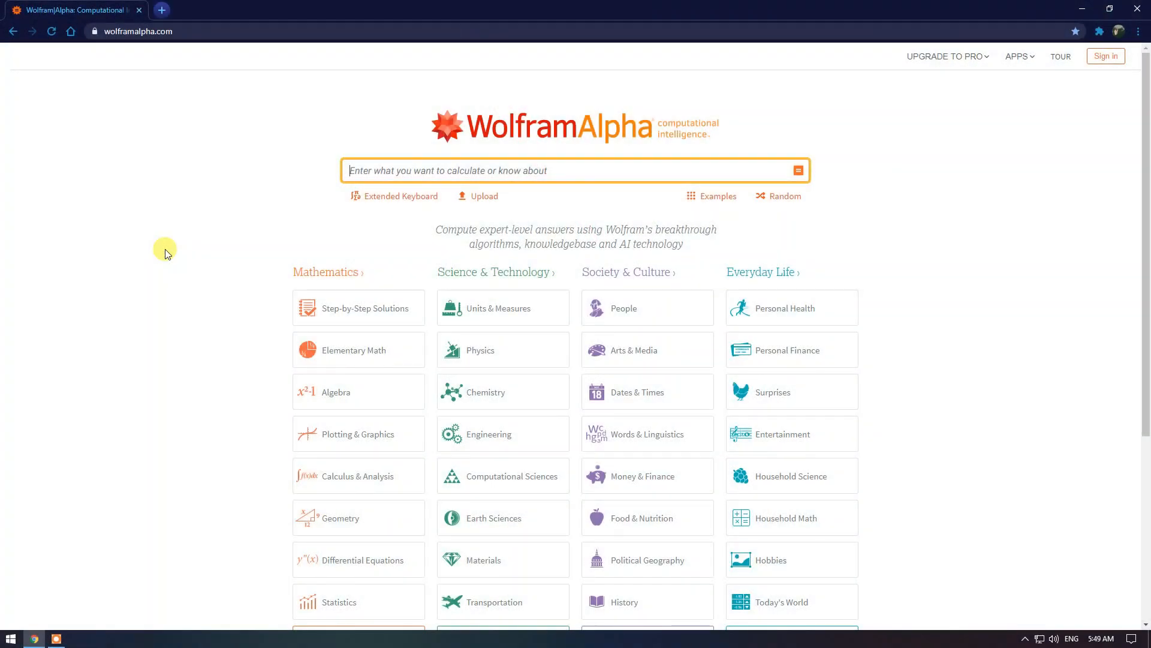
scroll(164, 250, "down", 2)
scroll(164, 252, "down", 2)
scroll(163, 255, "down", 2)
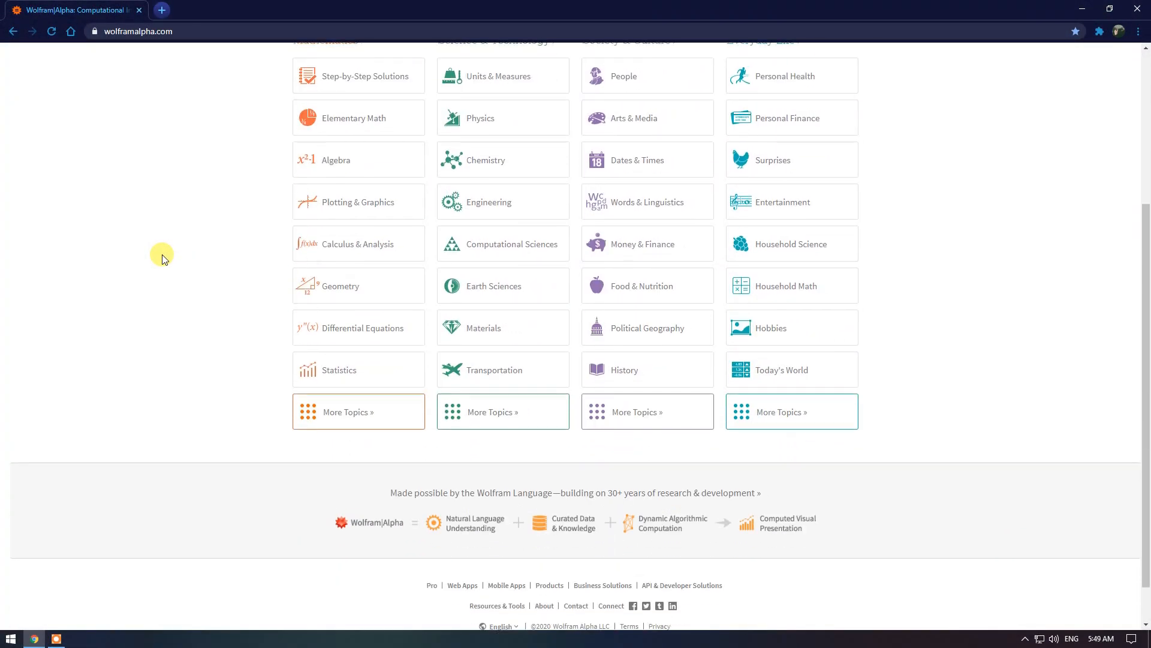
scroll(162, 257, "down", 1)
scroll(163, 258, "down", 1)
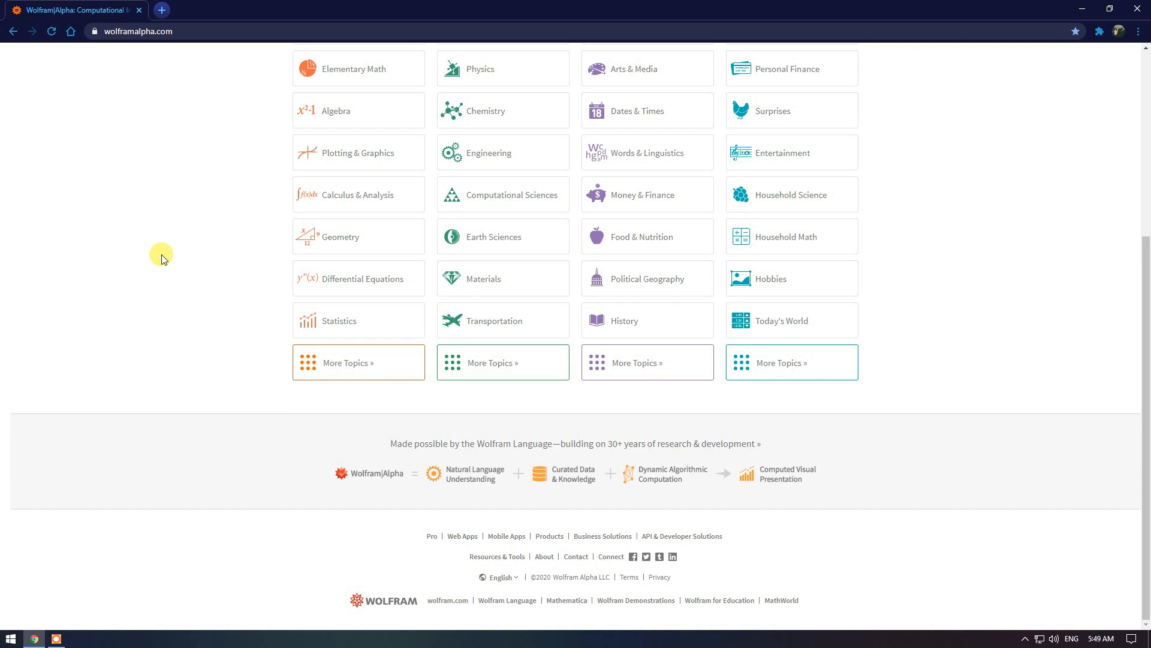
scroll(164, 258, "up", 2)
scroll(163, 258, "up", 1)
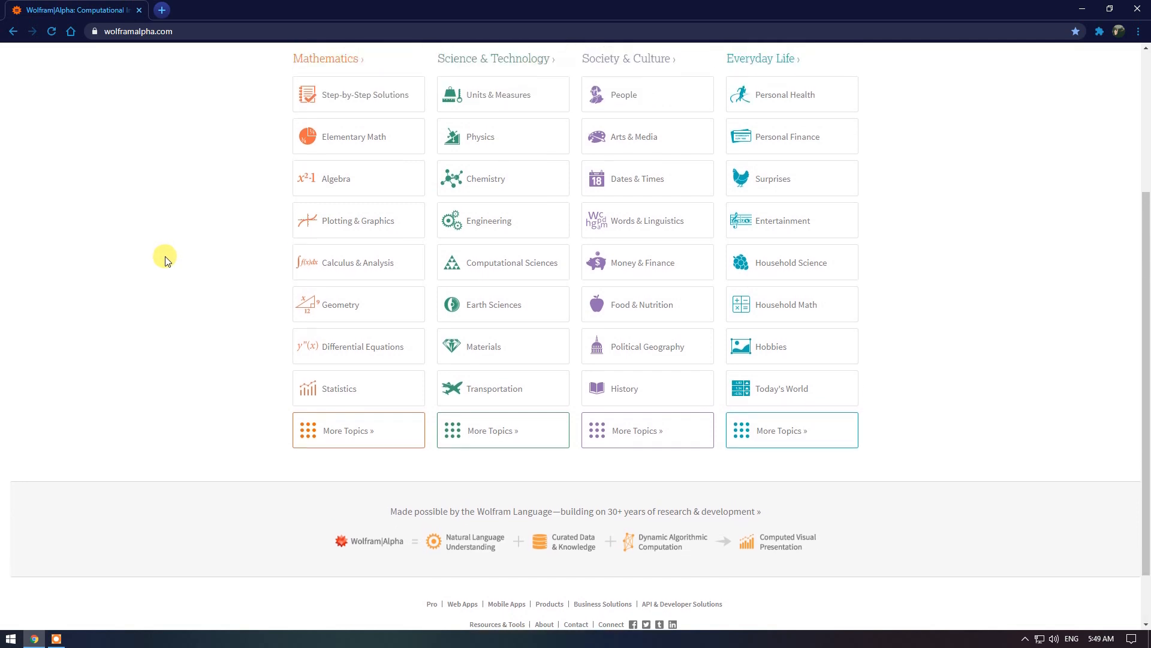
scroll(163, 259, "up", 2)
scroll(167, 262, "up", 1)
scroll(167, 262, "up", 3)
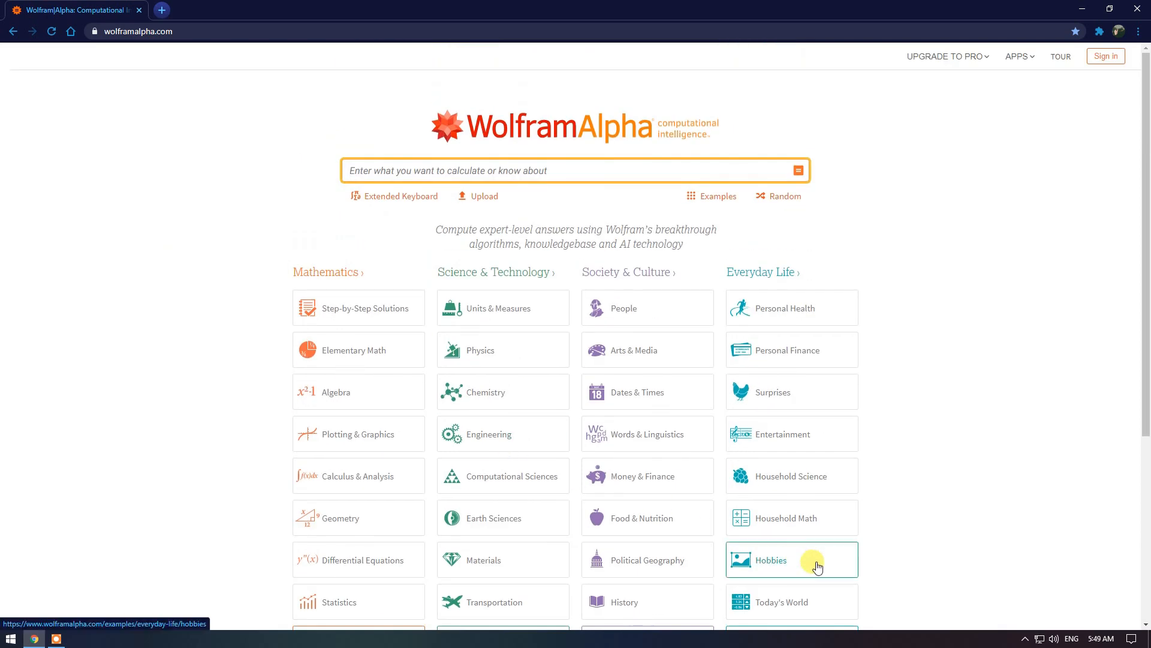
Open the Hobbies examples topic, then the Household Math examples under Everyday Life
left_click(791, 559)
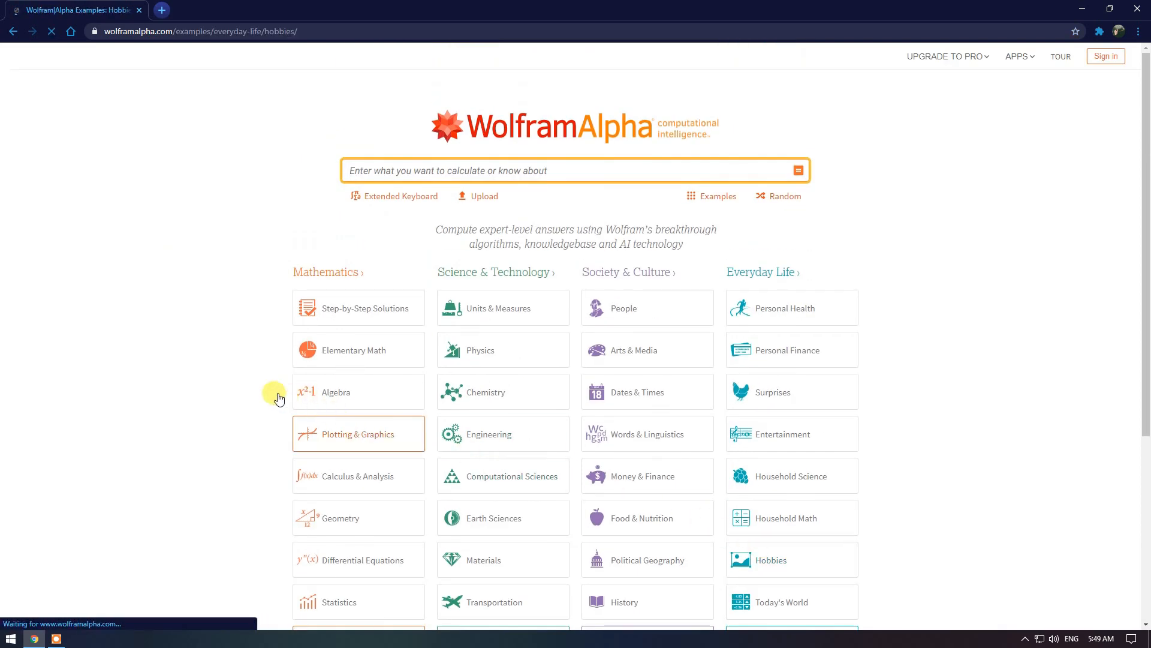
scroll(989, 360, "down", 2)
scroll(990, 360, "down", 2)
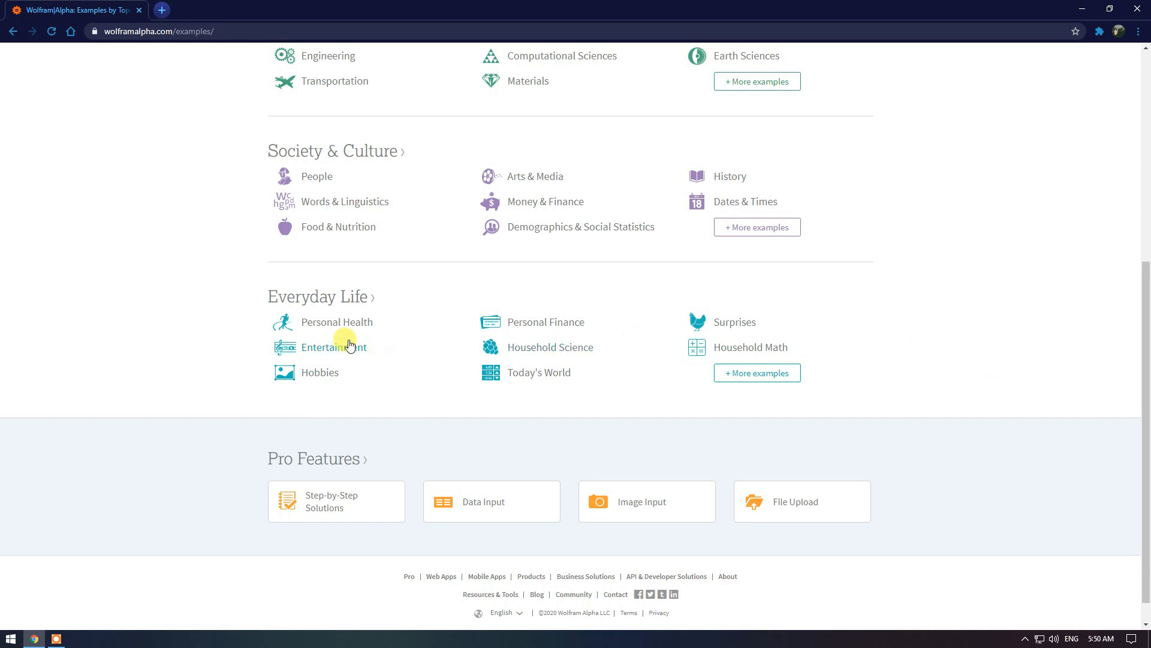
left_click(755, 348)
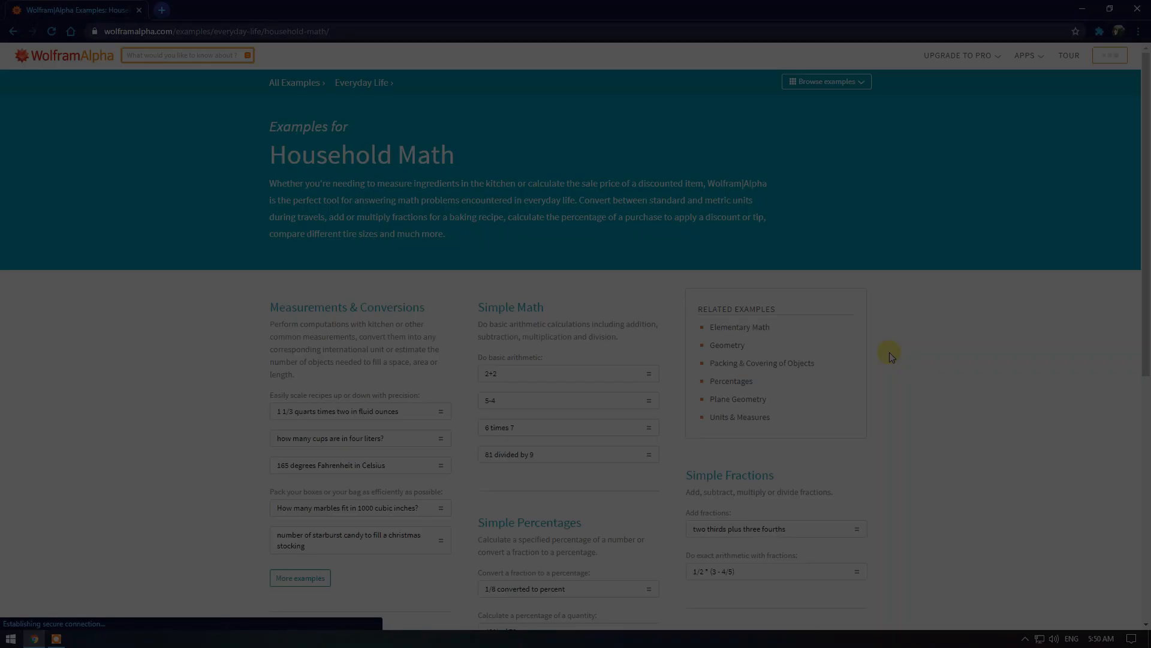
scroll(890, 356, "down", 1)
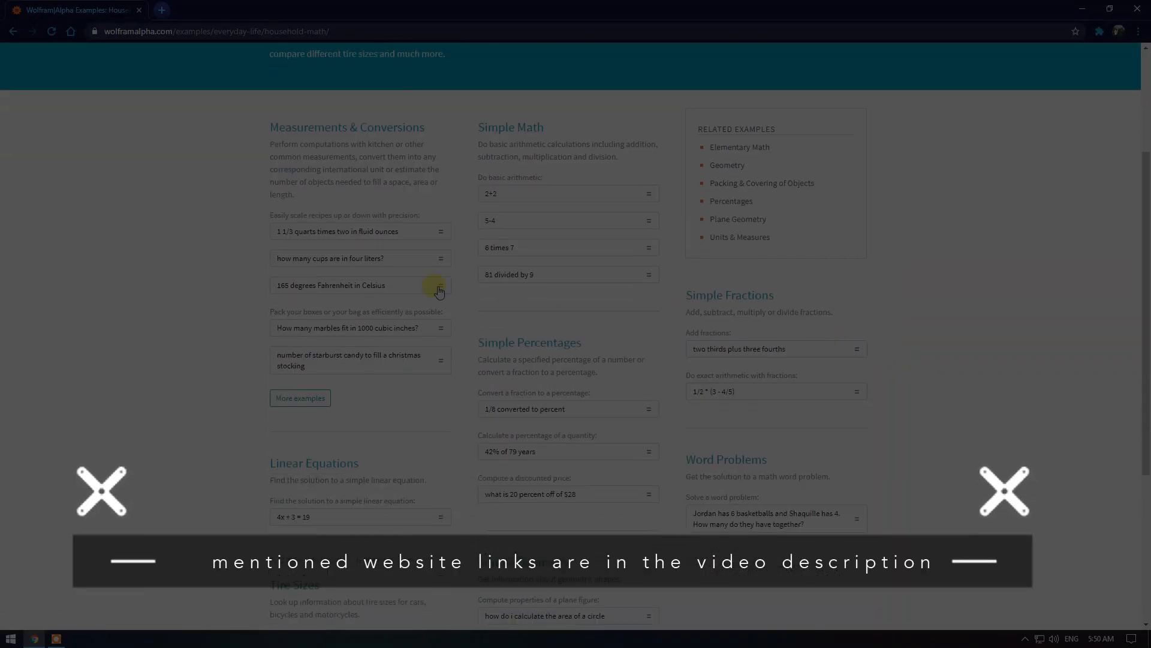
scroll(891, 316, "down", 2)
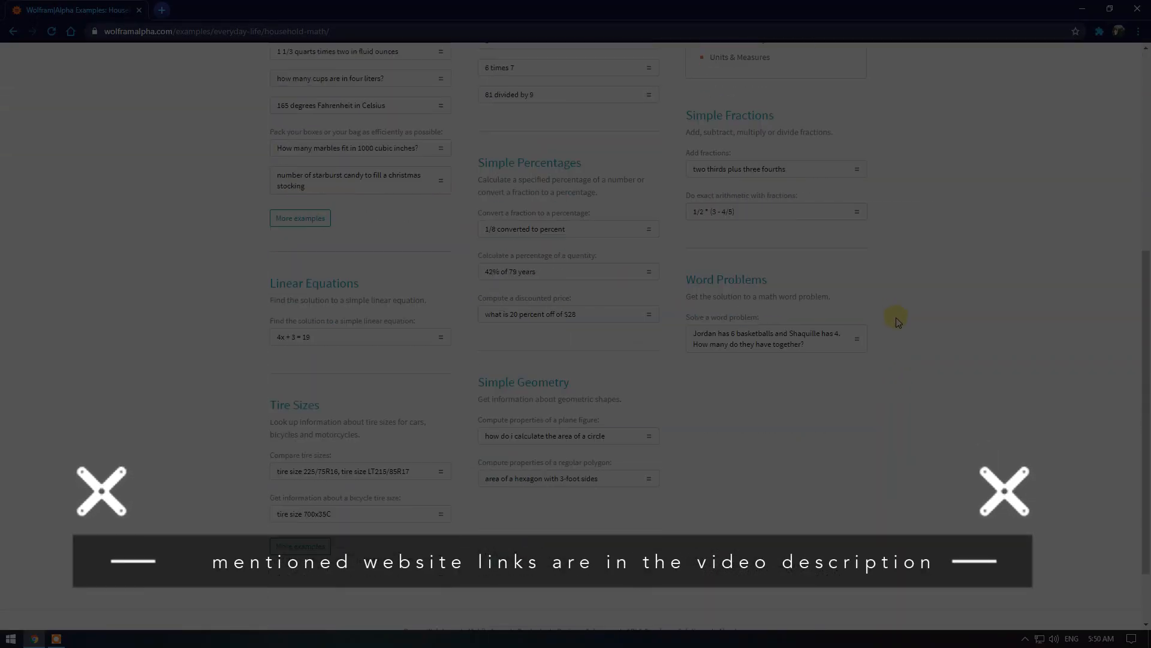